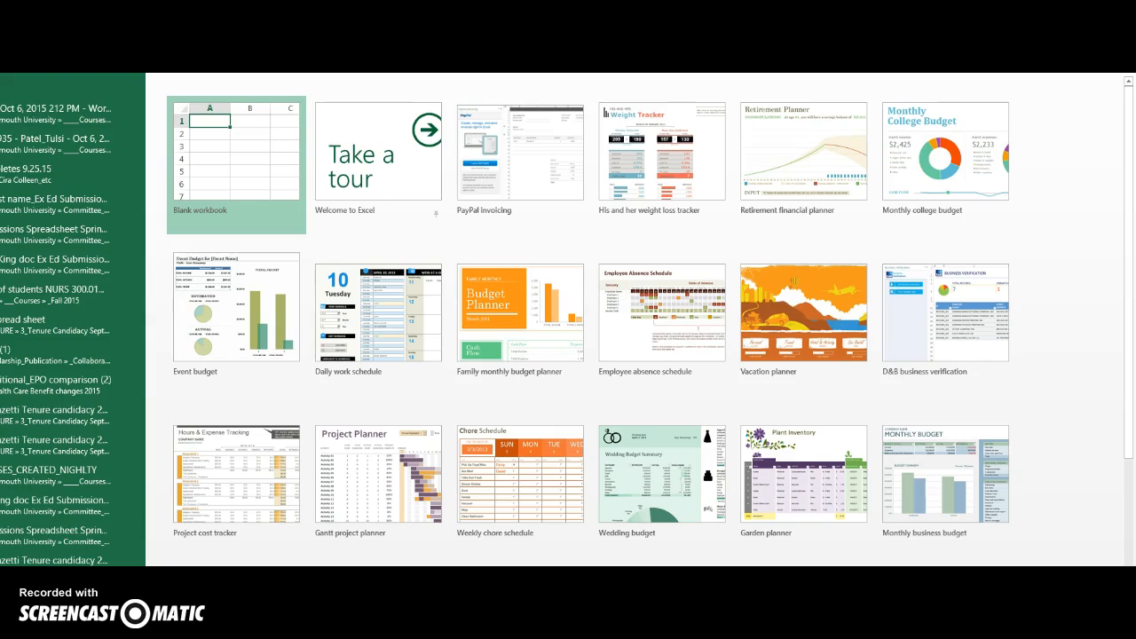
Step: Create a blank workbook, add Sheet2 and Sheet3, and return to Sheet1
click(228, 151)
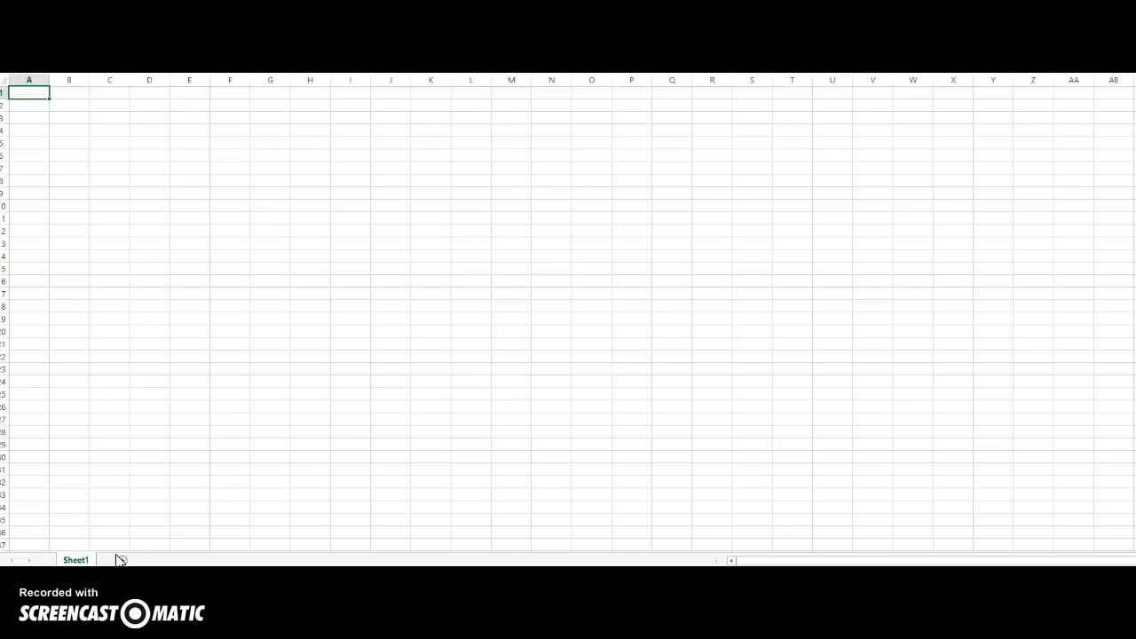
click(77, 560)
click(122, 560)
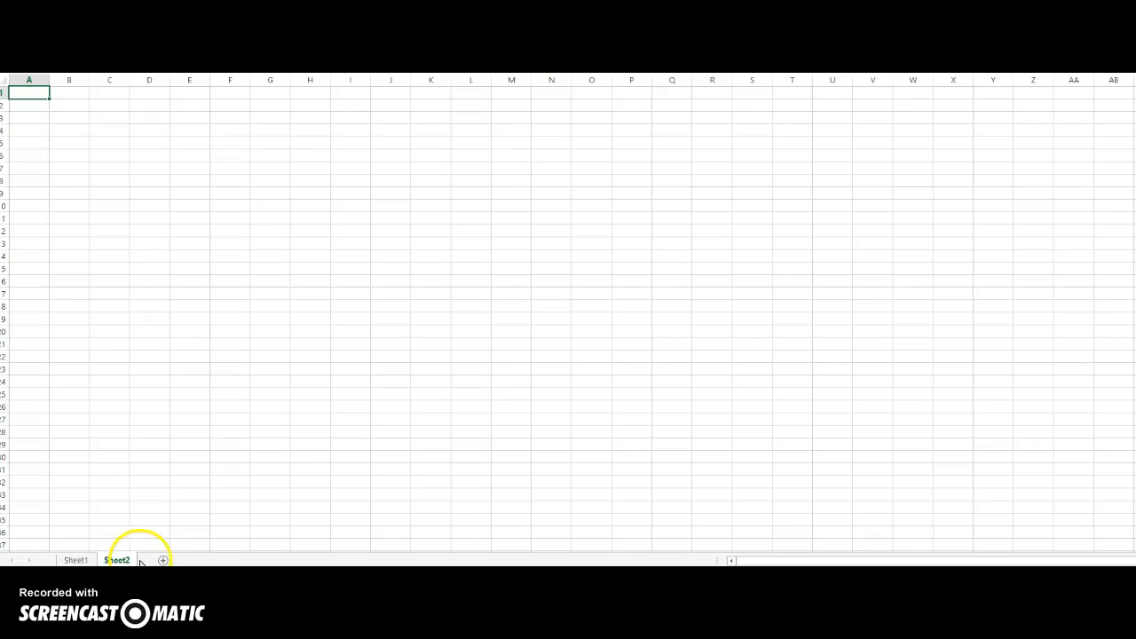
click(162, 560)
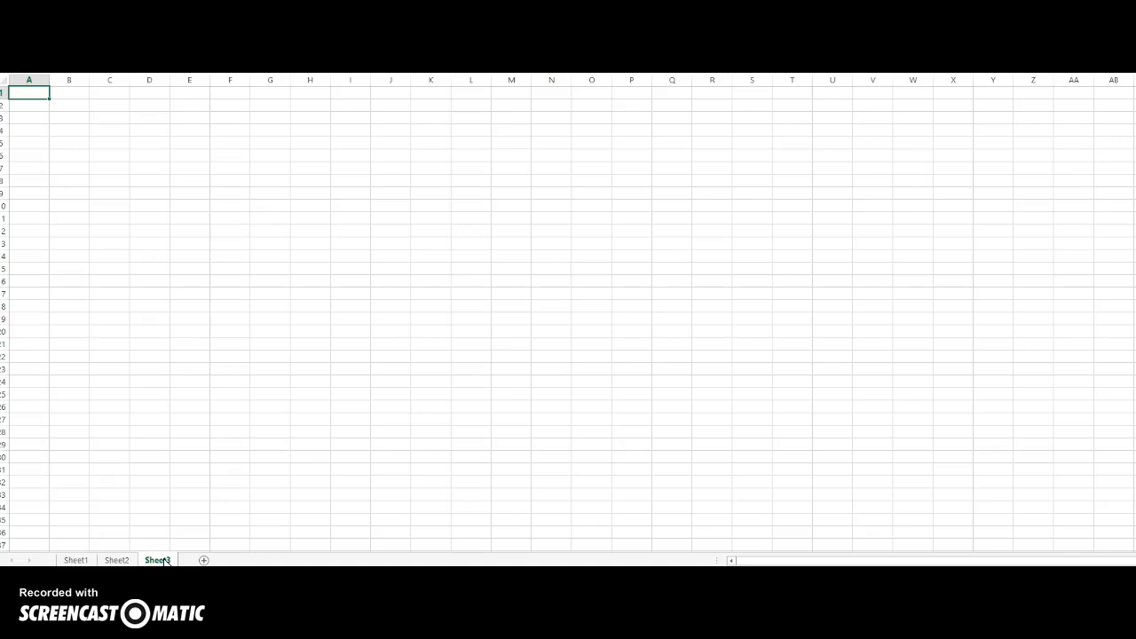
click(69, 559)
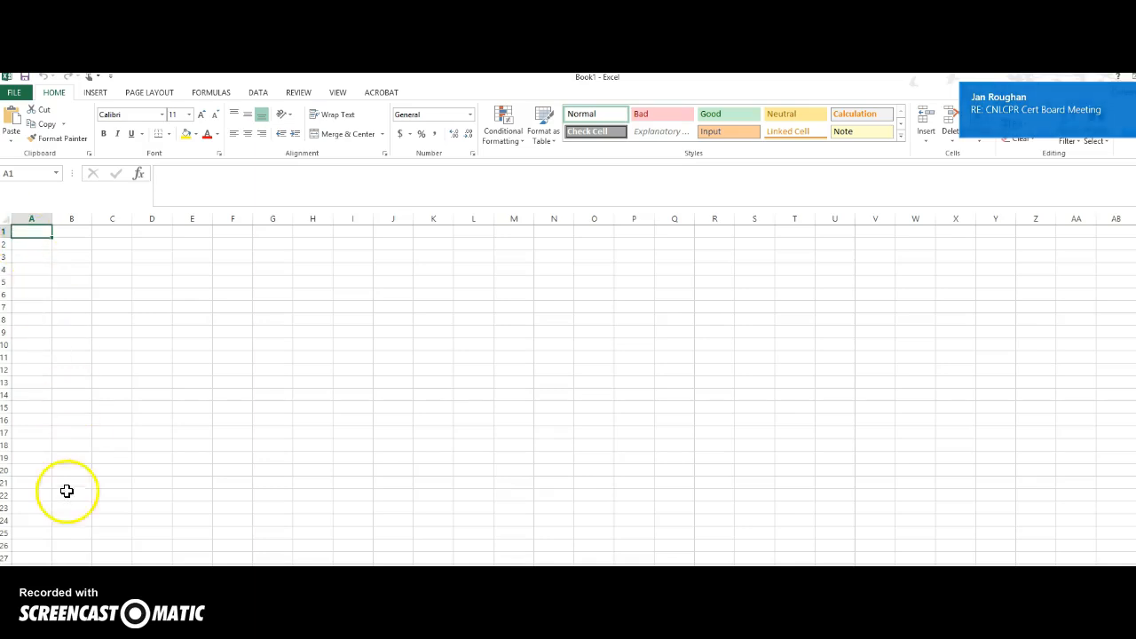
Step: Check the syllabus document in Word, return to the Excel workbook, and paste "Both parents should get parental leave" into cell A1
click(89, 577)
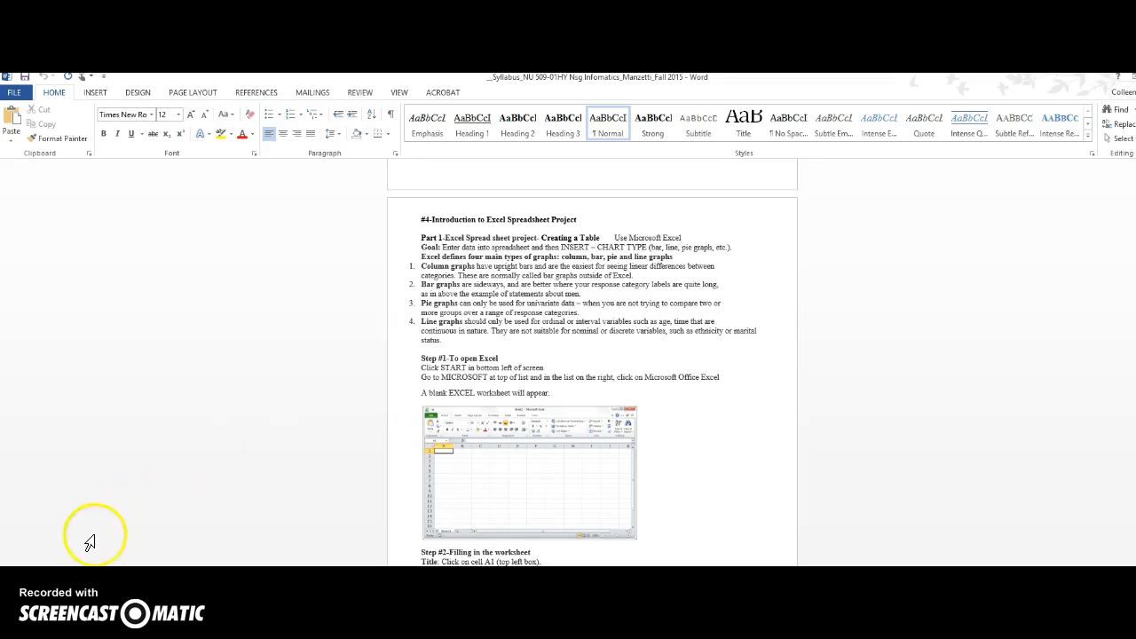
click(83, 573)
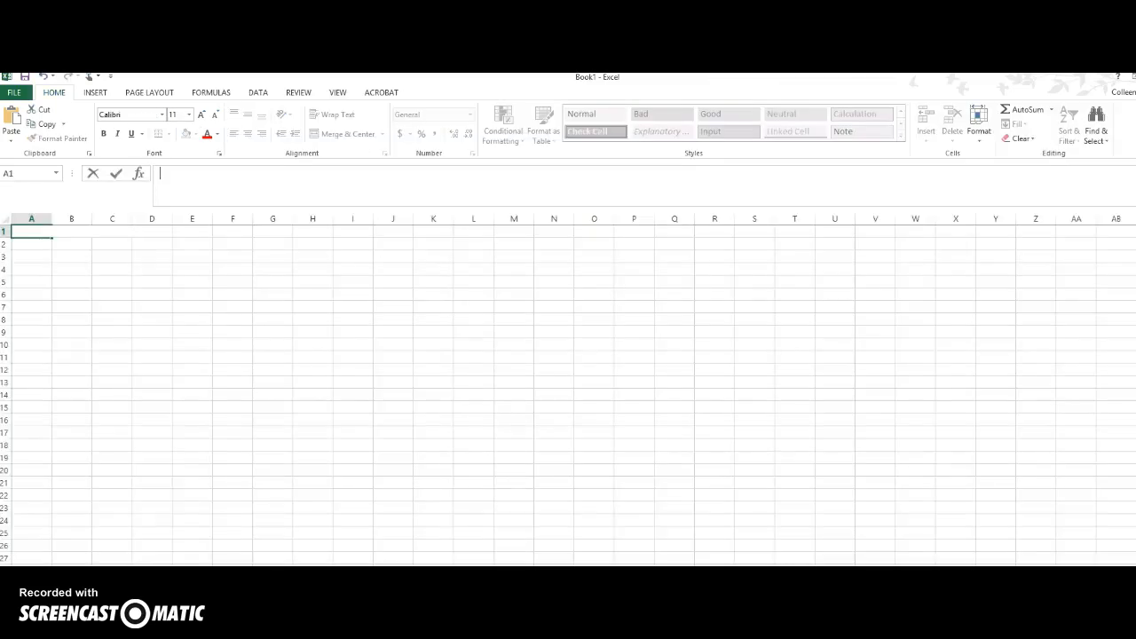
right_click(46, 233)
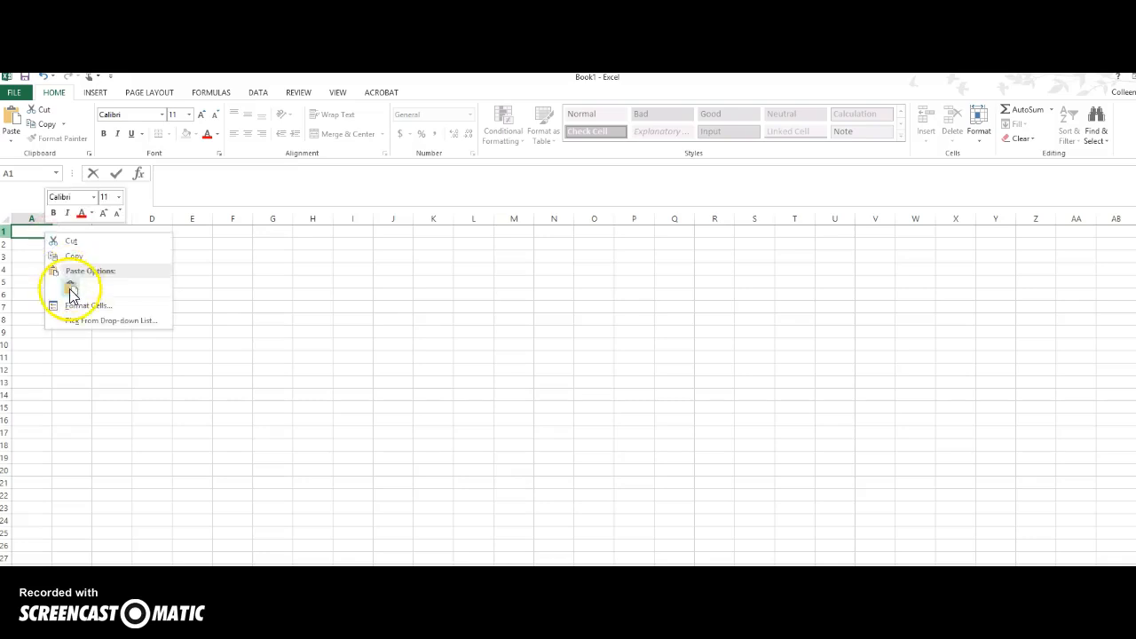
click(71, 286)
Step: Make the whole title text in cell A1 bold
double_click(24, 232)
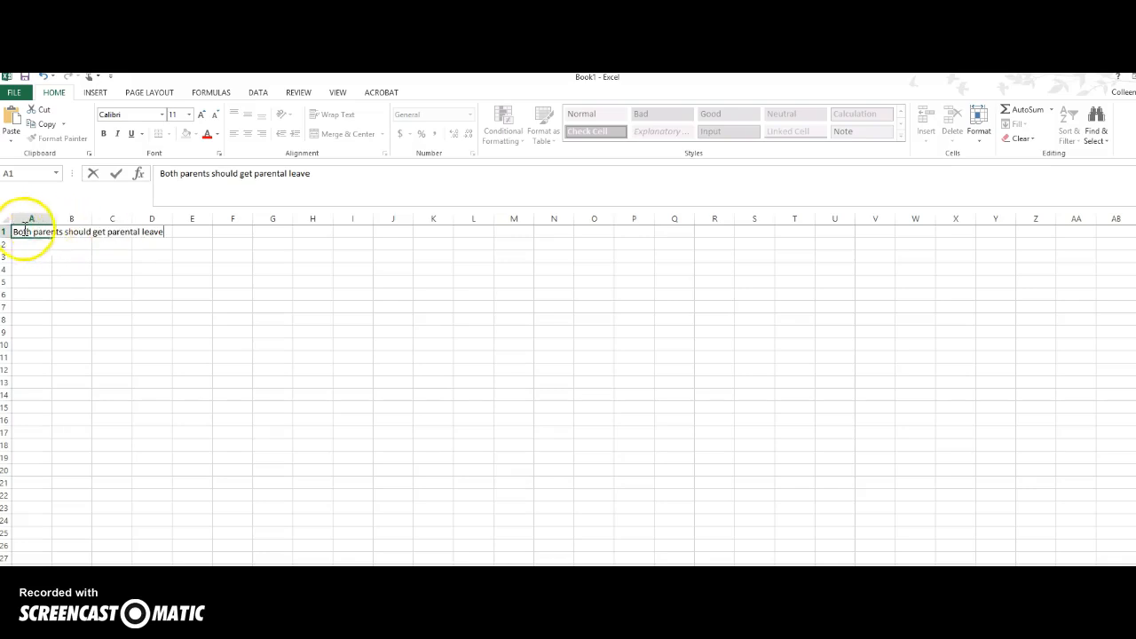
drag(18, 232, 175, 231)
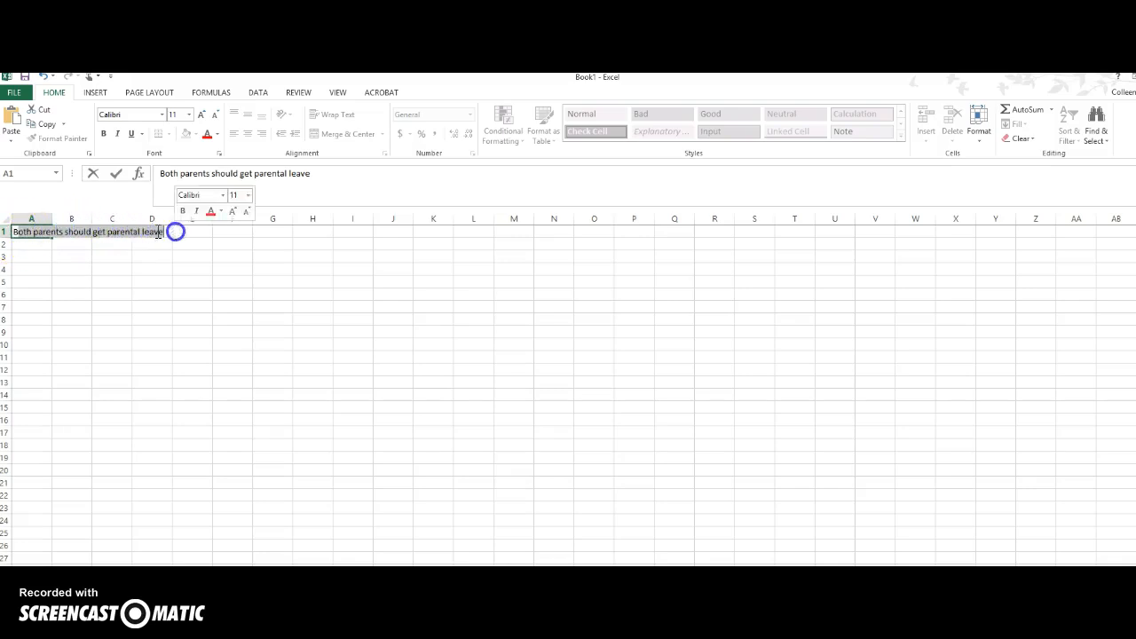
click(15, 232)
drag(15, 232, 164, 229)
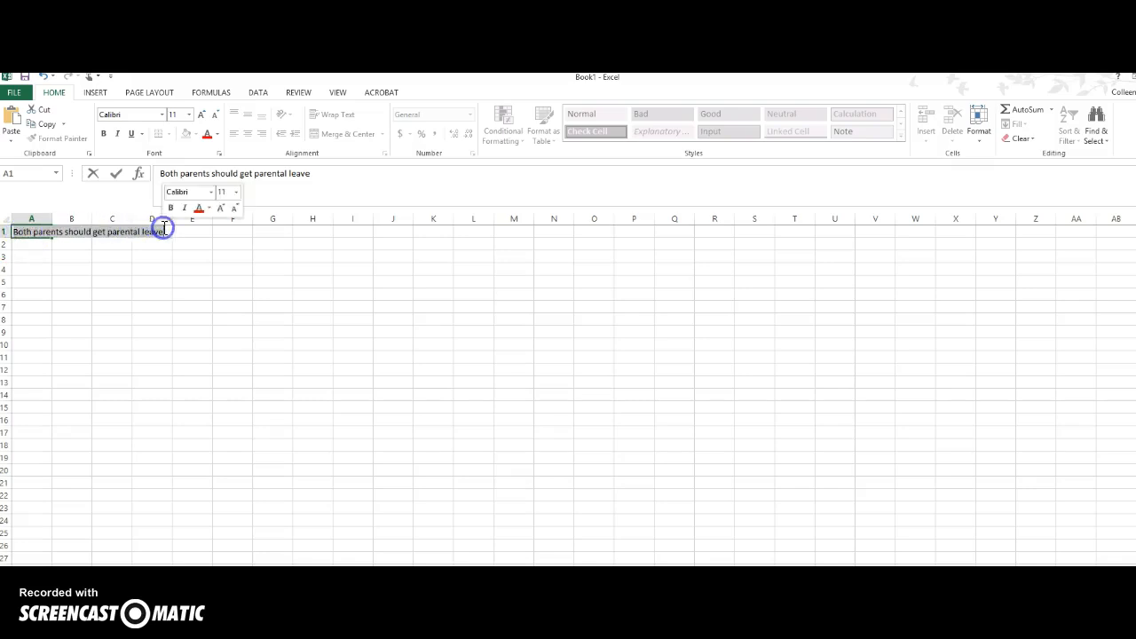
click(104, 135)
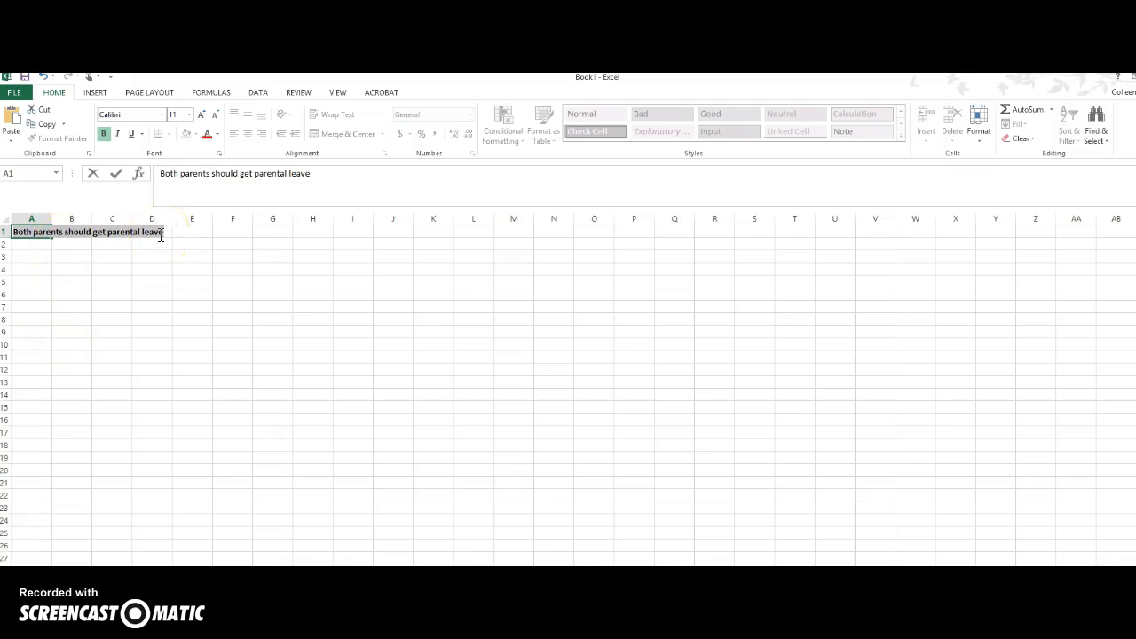
key(Return)
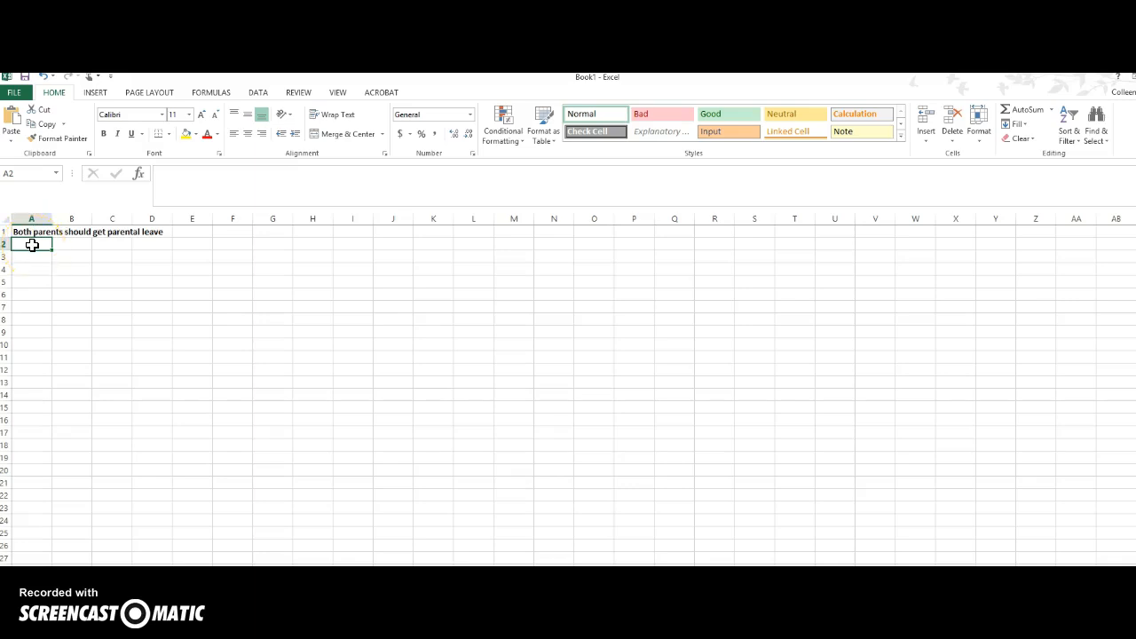
Step: Enter the labels Strongly agree, Agree, Neutral, Disagree, Strongly disagree and Can't choose in cells A2 to A7
text(Strongly agree Agree Neutral Disagree Strongly disagree Can't choose)
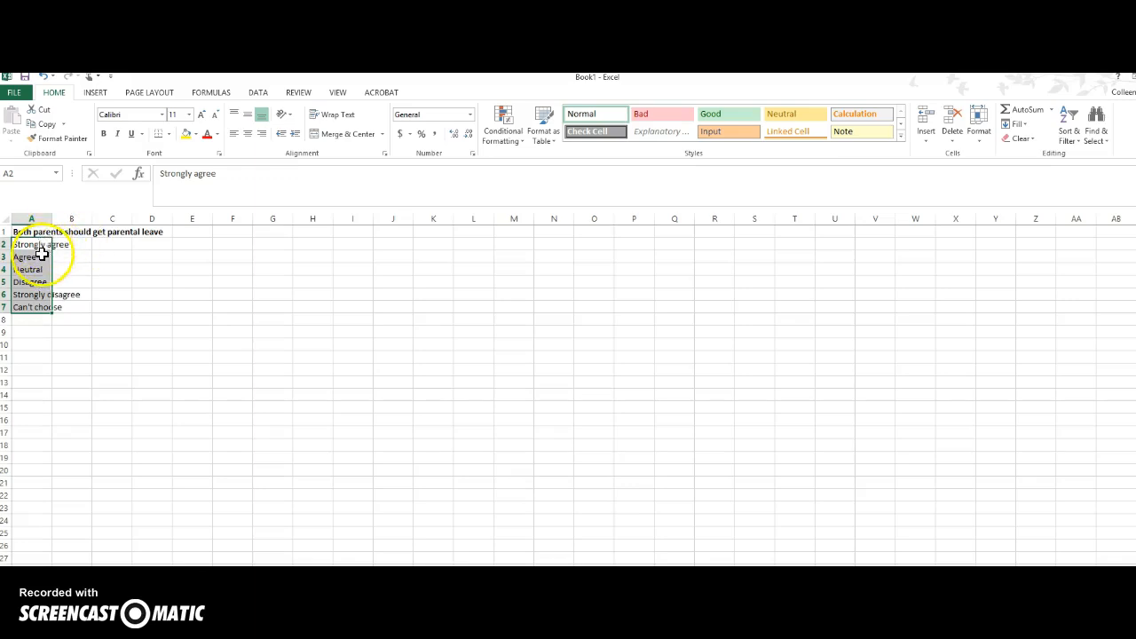
click(50, 294)
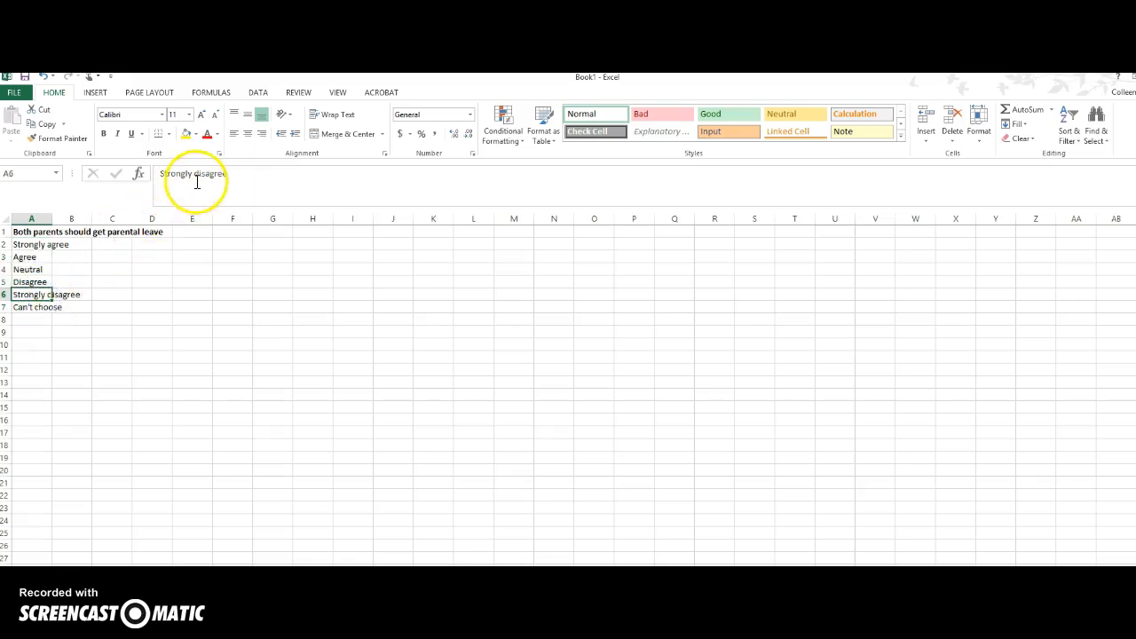
Step: Remove the final letter of "Disagree" in cell A5 and add it back
click(28, 281)
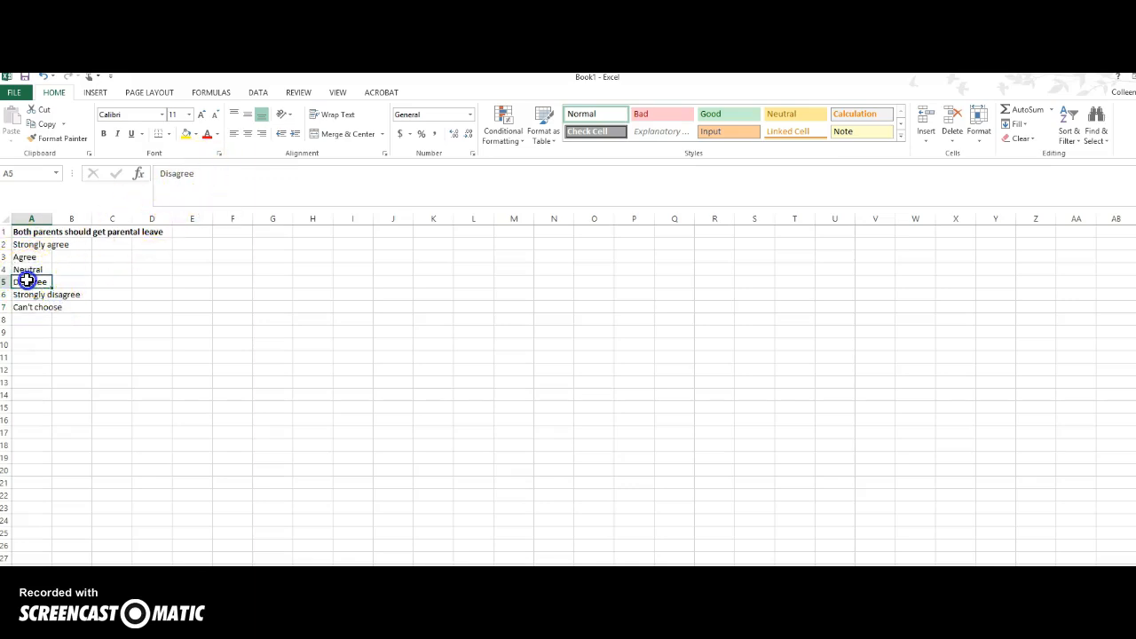
click(197, 173)
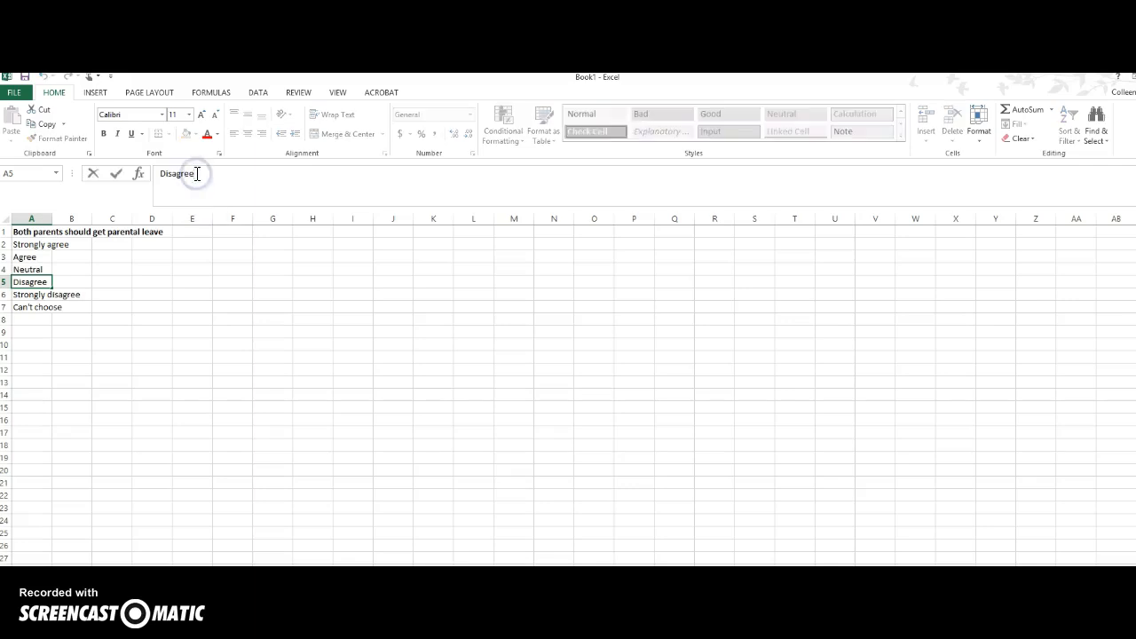
key(BackSpace)
click(112, 281)
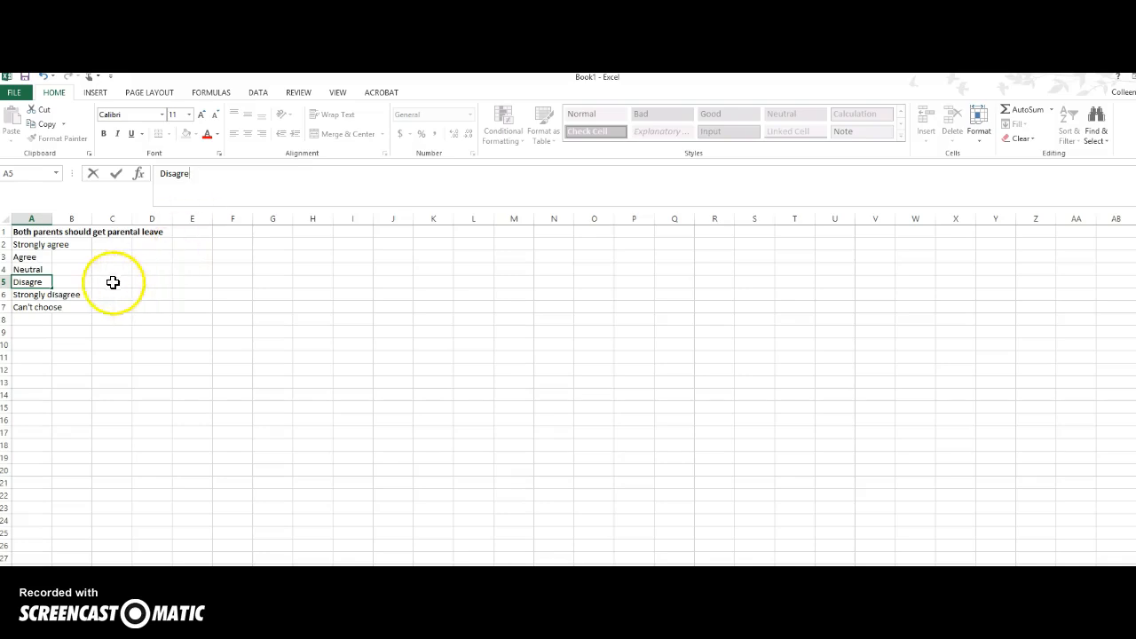
click(30, 282)
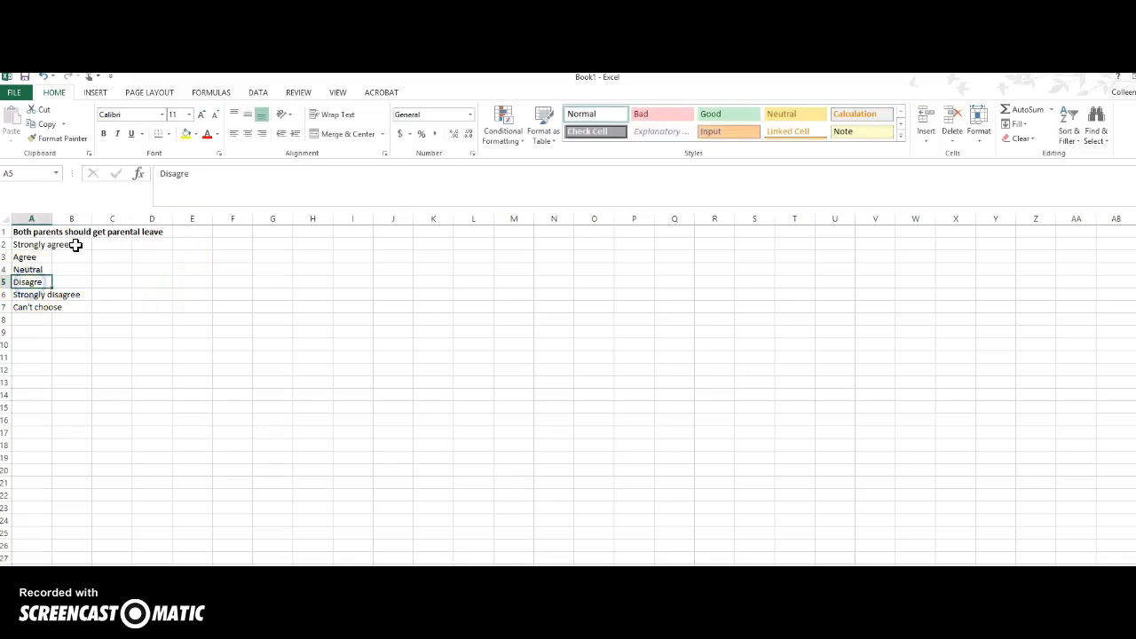
double_click(46, 281)
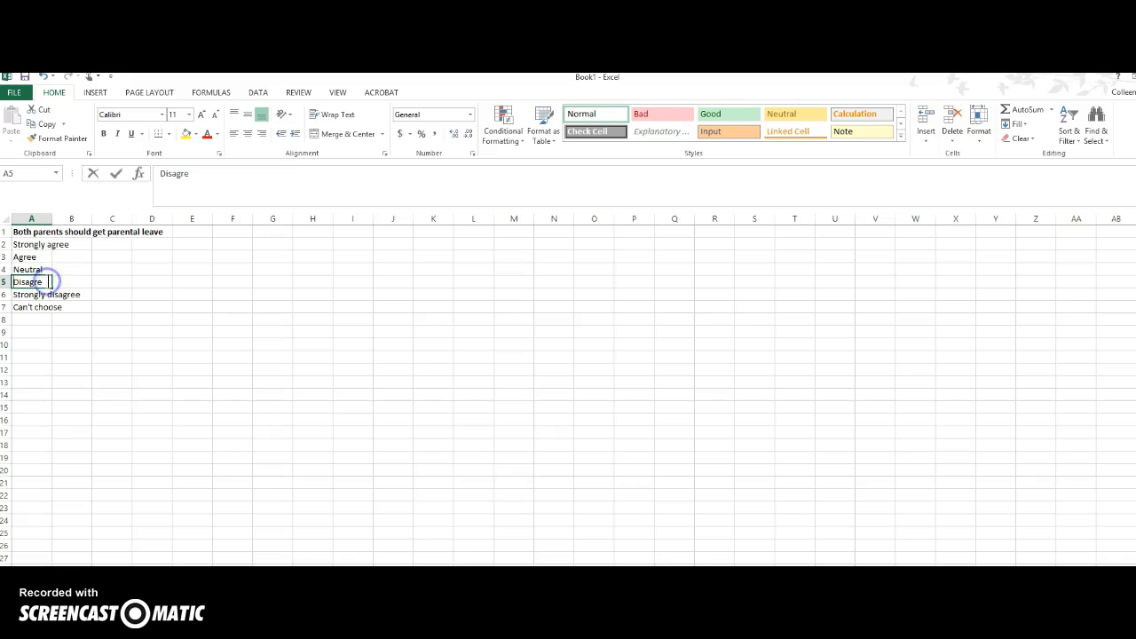
text(e)
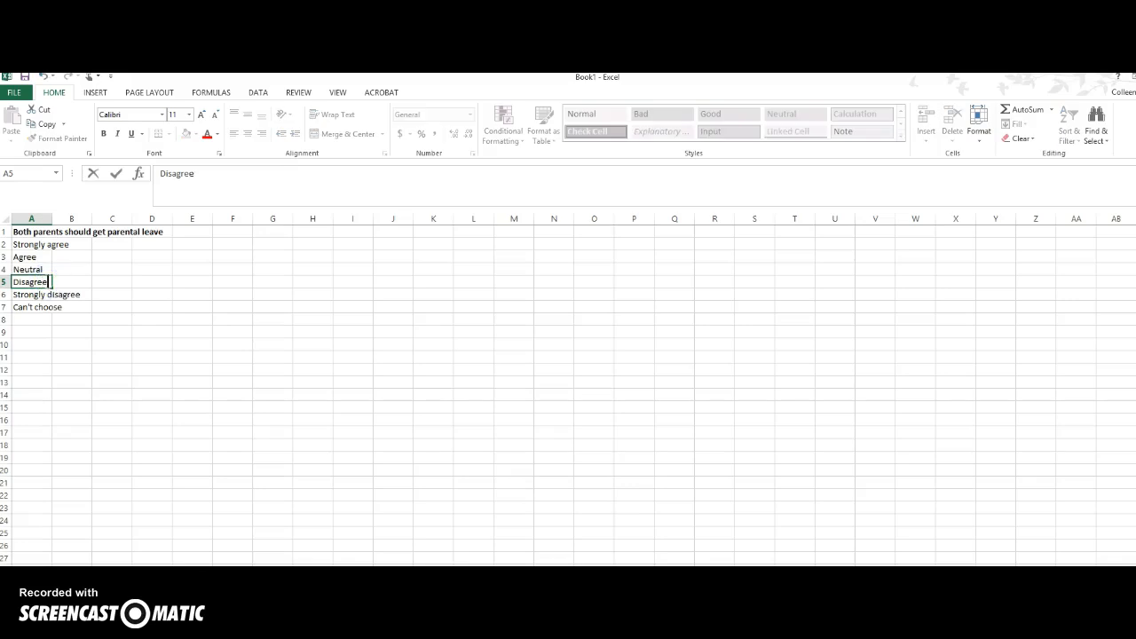
click(84, 291)
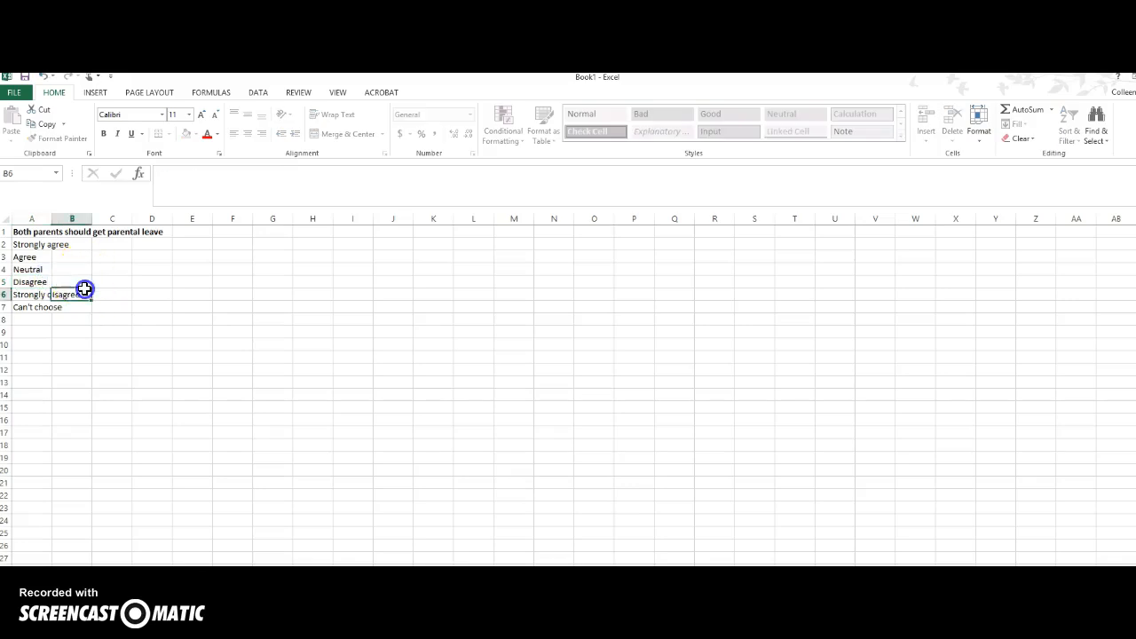
Step: Bold the response labels in A2:A7 and widen column A enough to fit "Strongly disagree"
drag(41, 244, 45, 302)
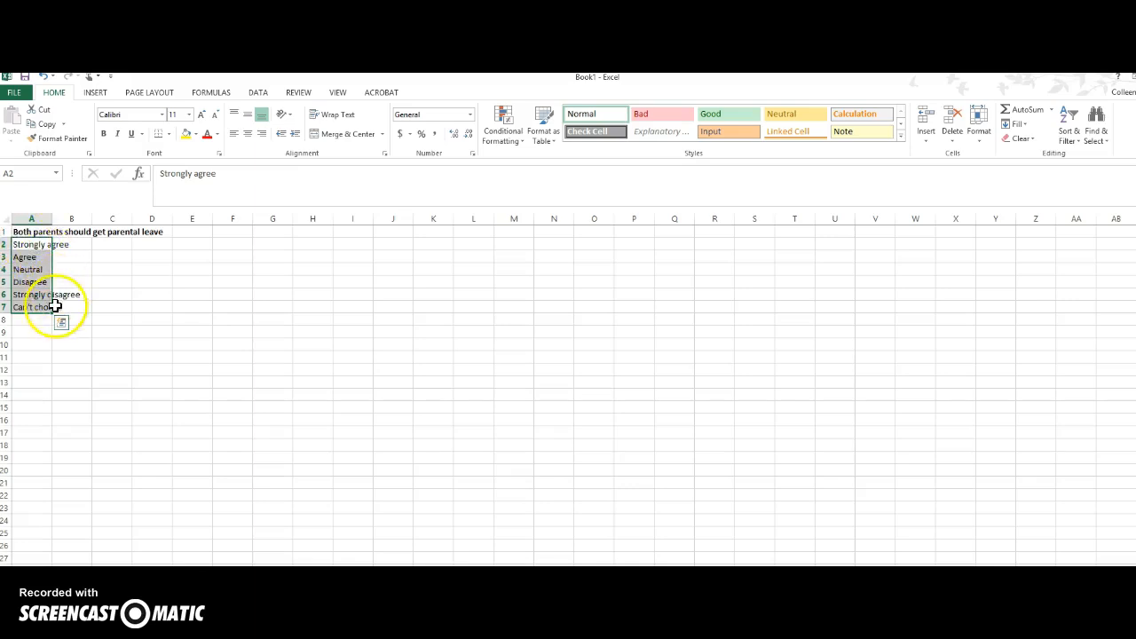
click(104, 134)
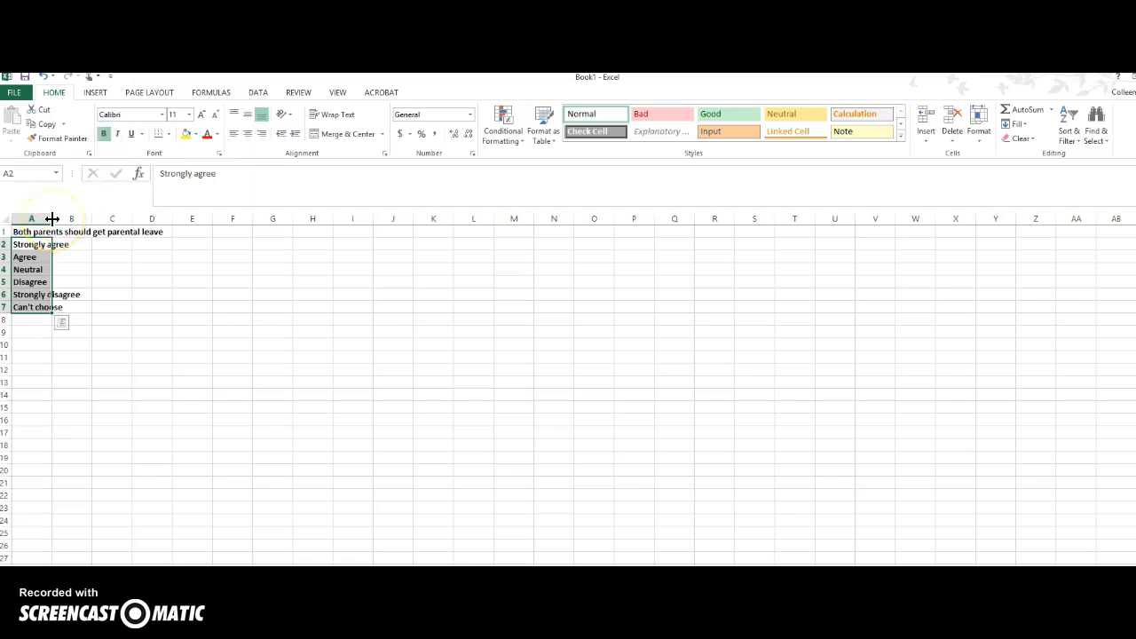
click(66, 266)
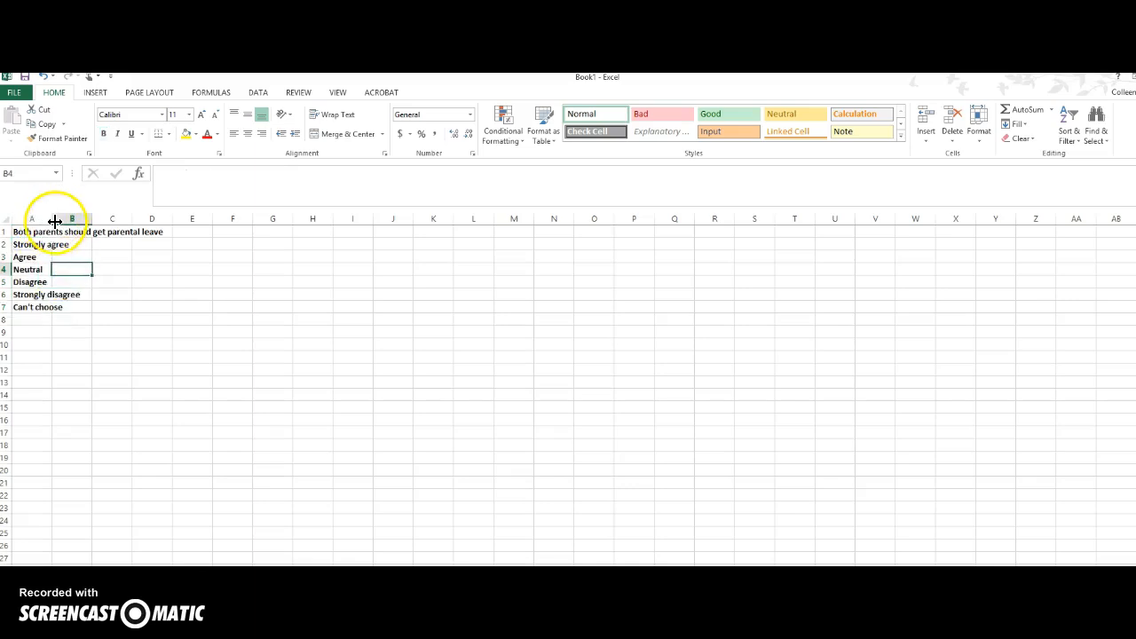
drag(52, 218, 86, 217)
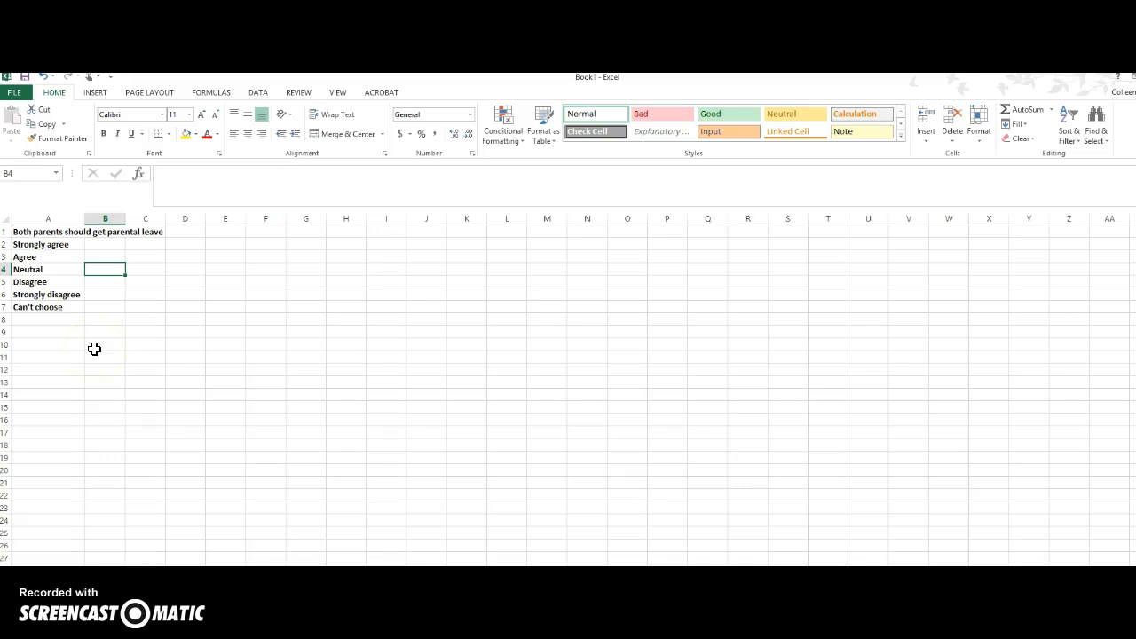
Step: Format cells B2:B7 as Percentage with 0 decimal places
click(48, 621)
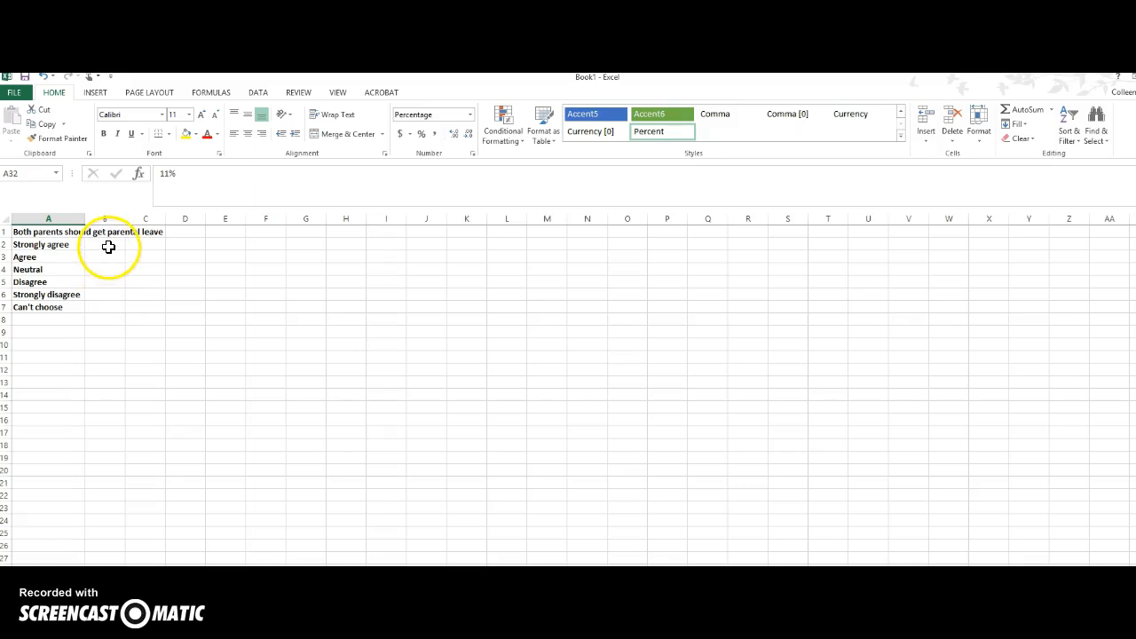
drag(108, 247, 119, 304)
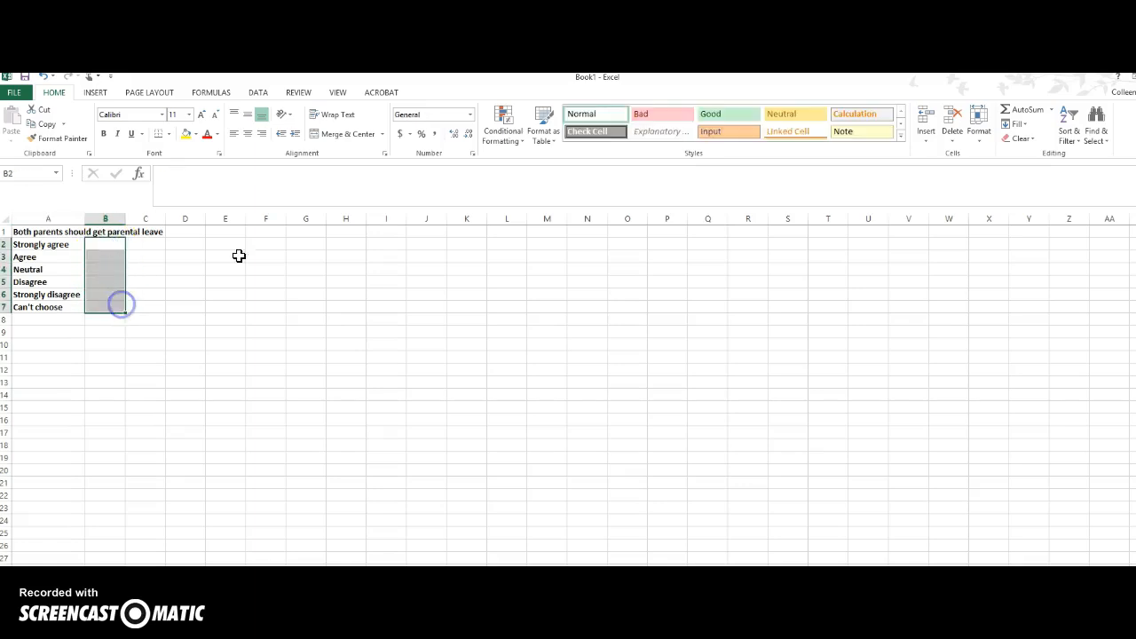
click(422, 135)
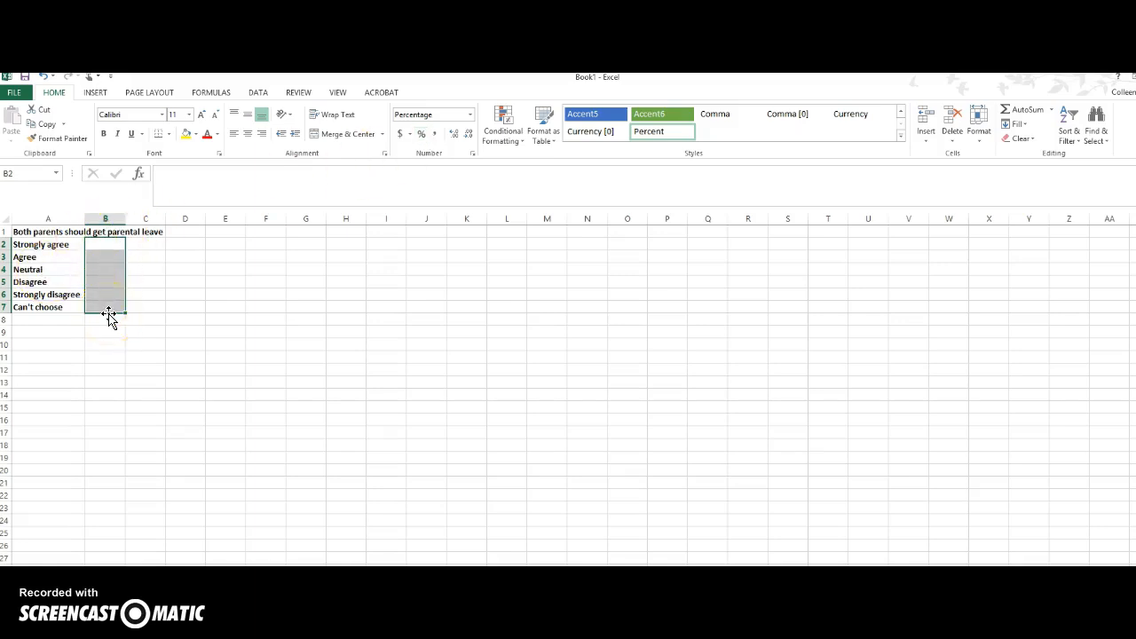
click(472, 155)
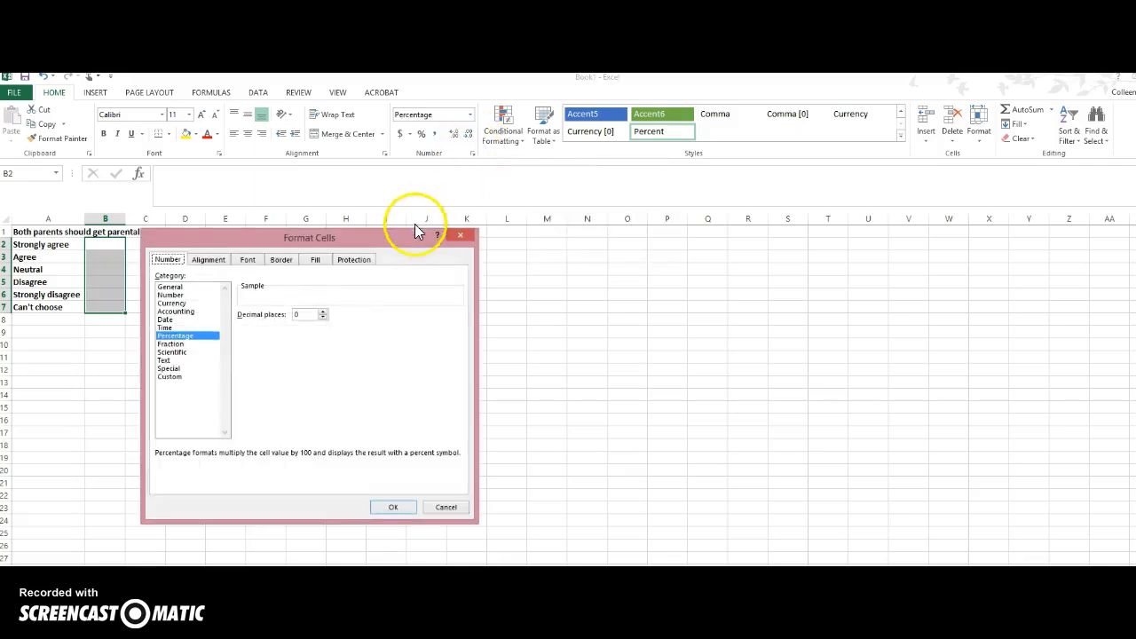
drag(400, 236, 484, 223)
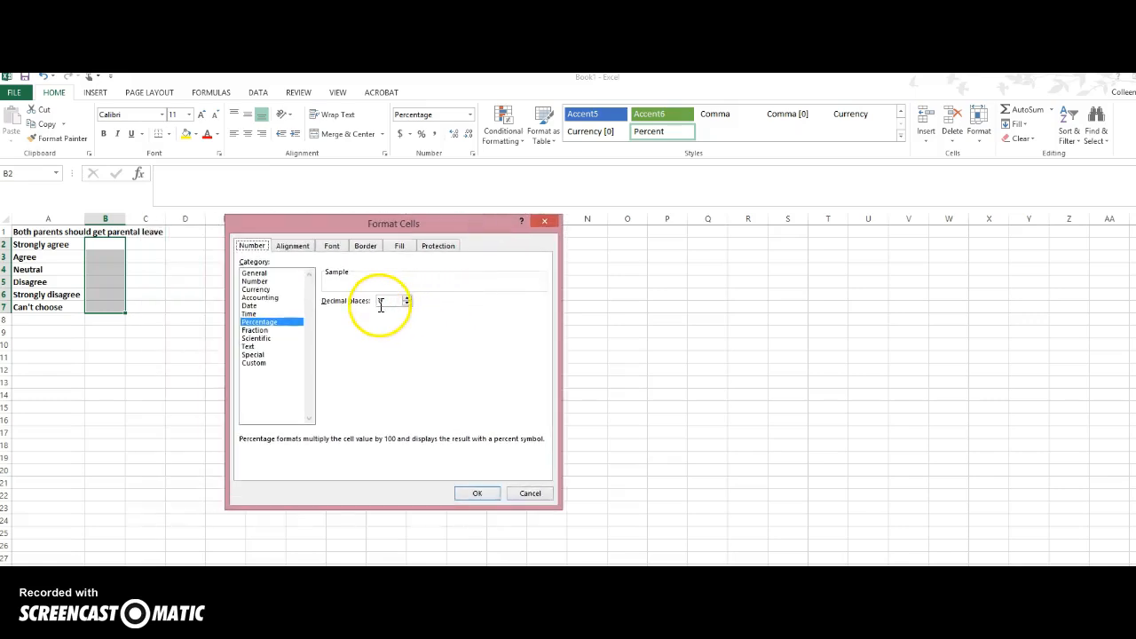
click(478, 495)
Step: Enter 11%, 28%, 13%, 32%, 13% and 3% in cells B2 to B7 beside the response labels
click(103, 244)
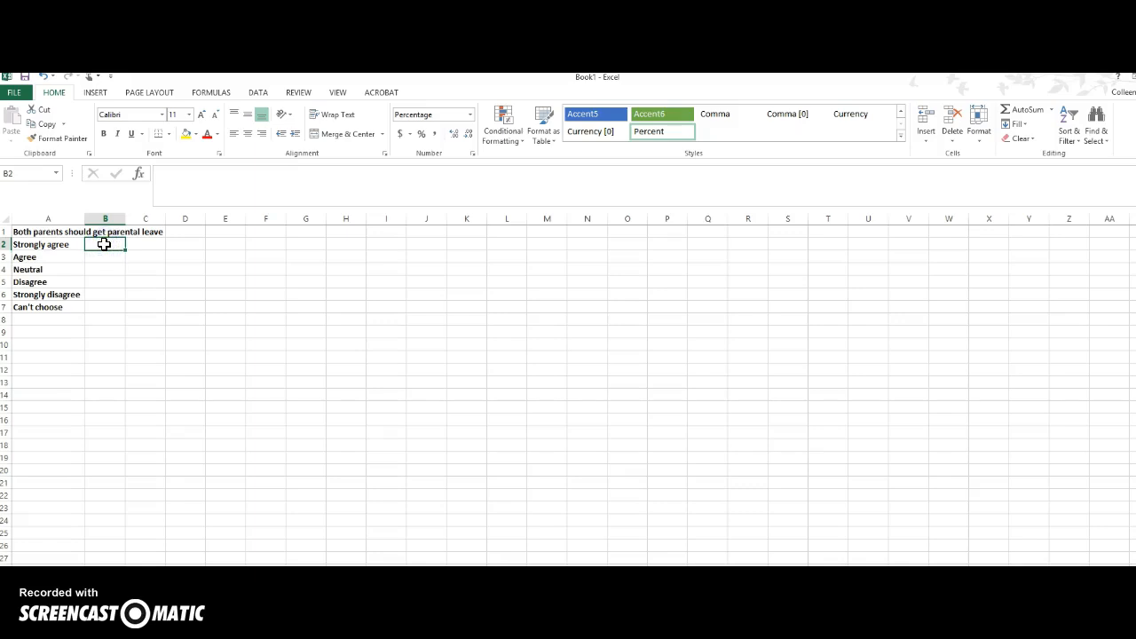
text(11)
click(111, 259)
text(28)
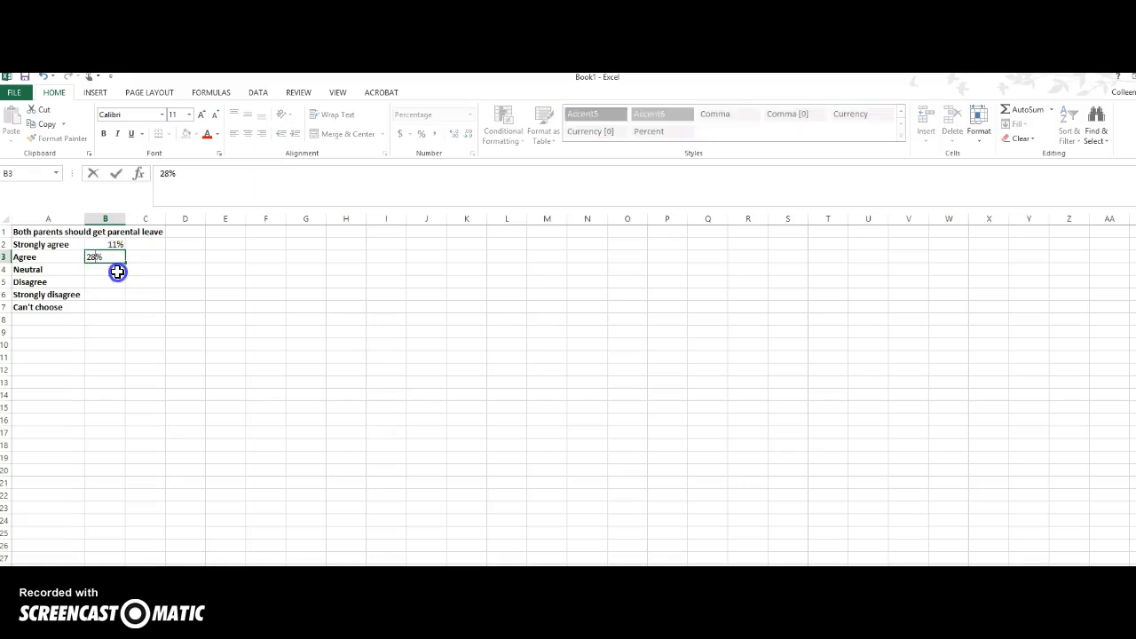
click(117, 271)
text(13)
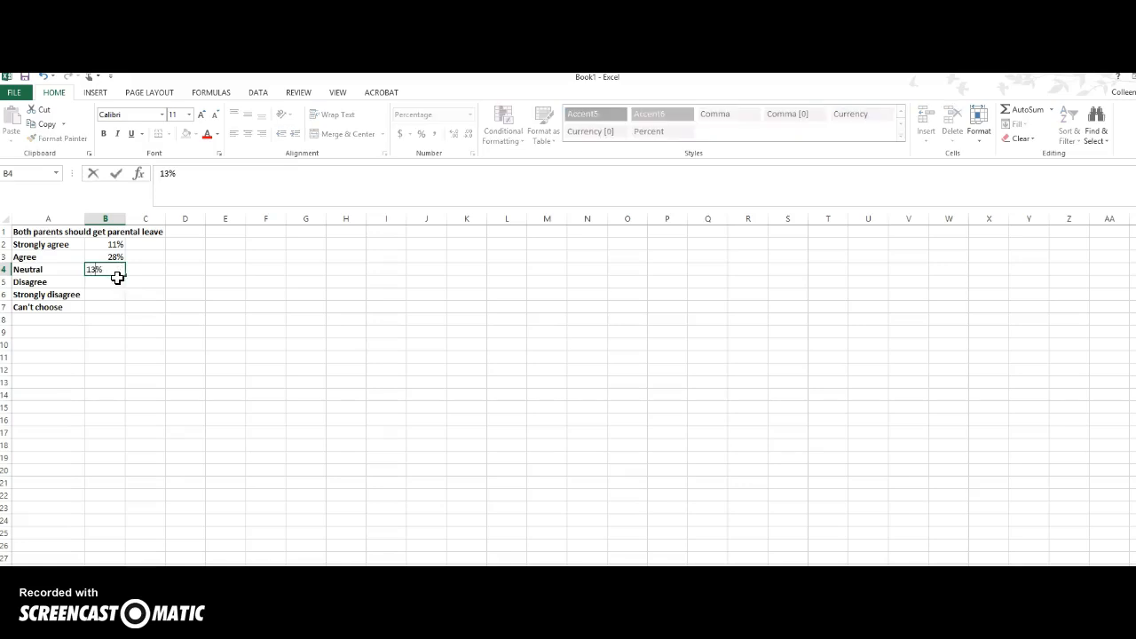
click(116, 278)
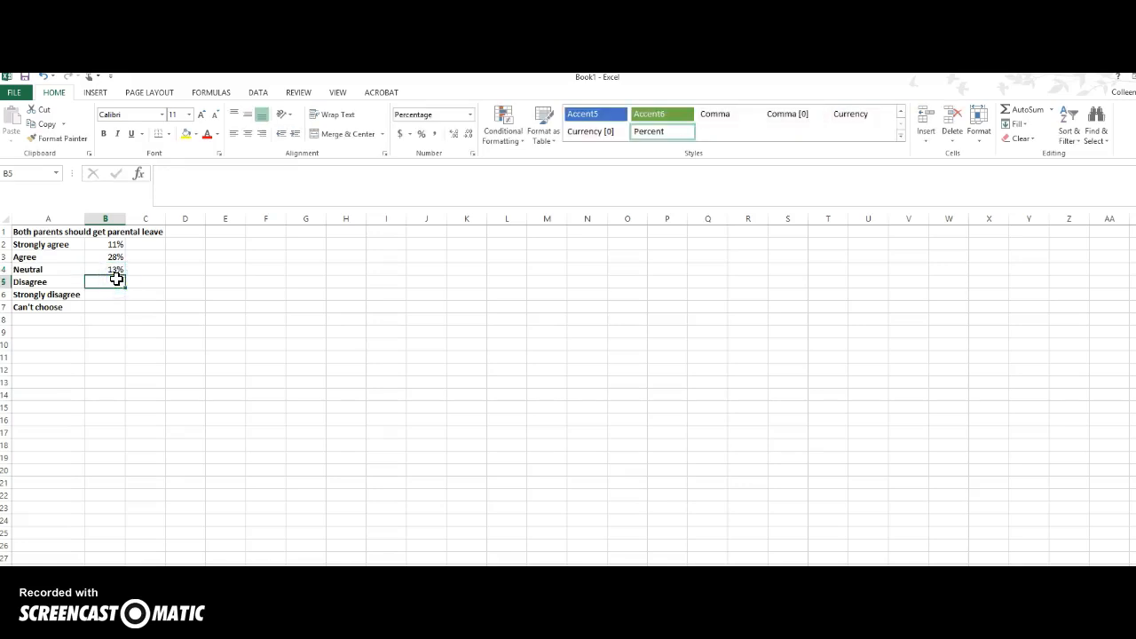
text(32)
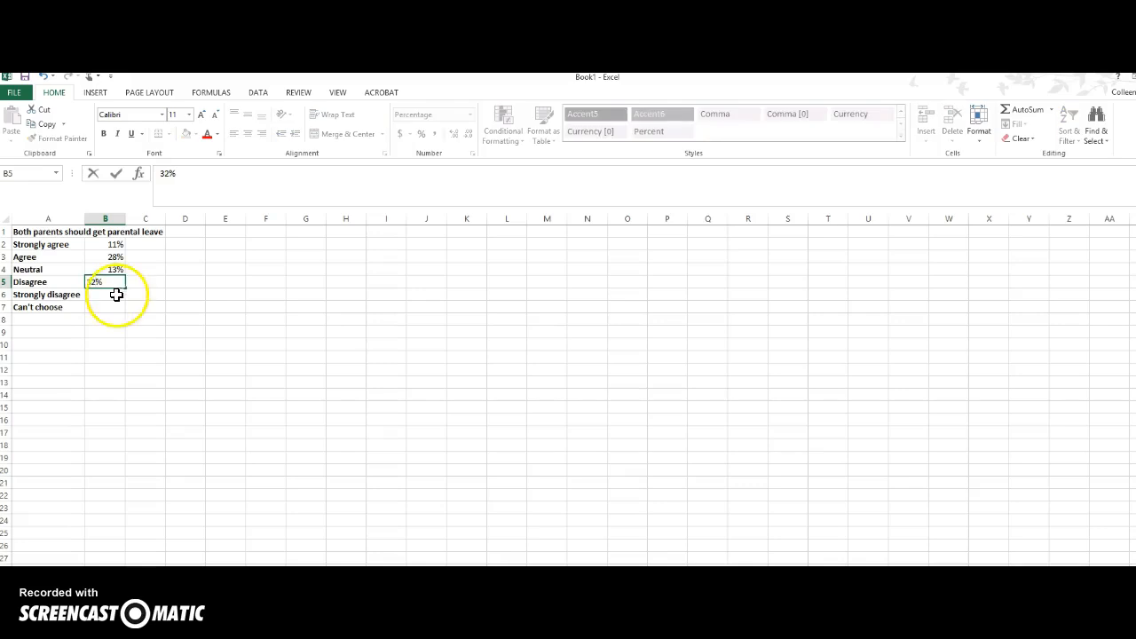
click(117, 294)
text(13)
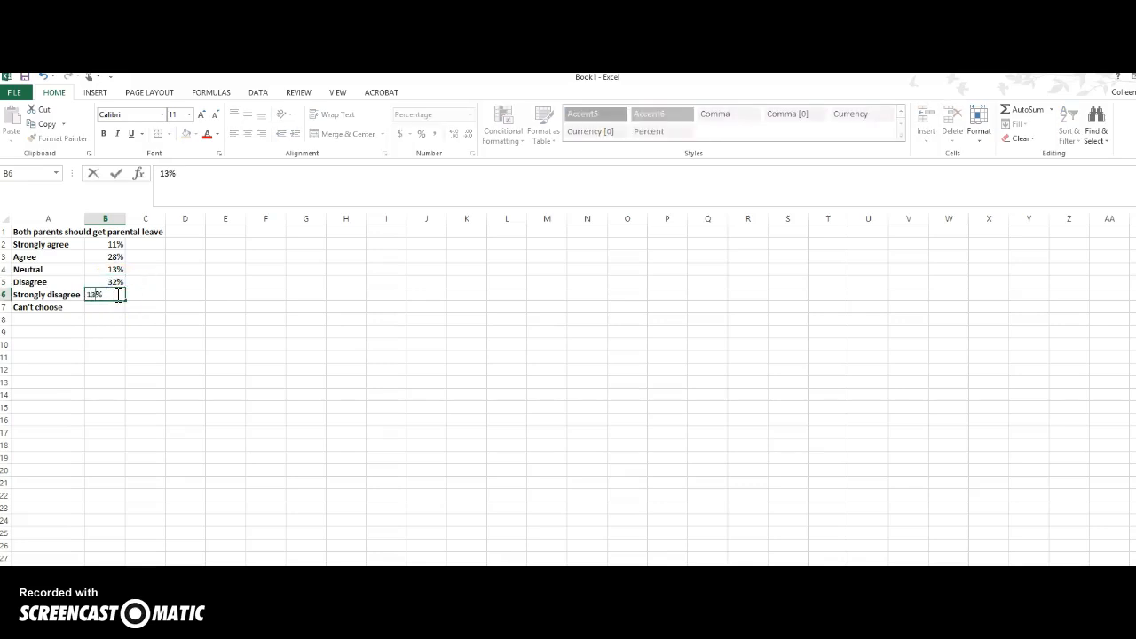
click(112, 310)
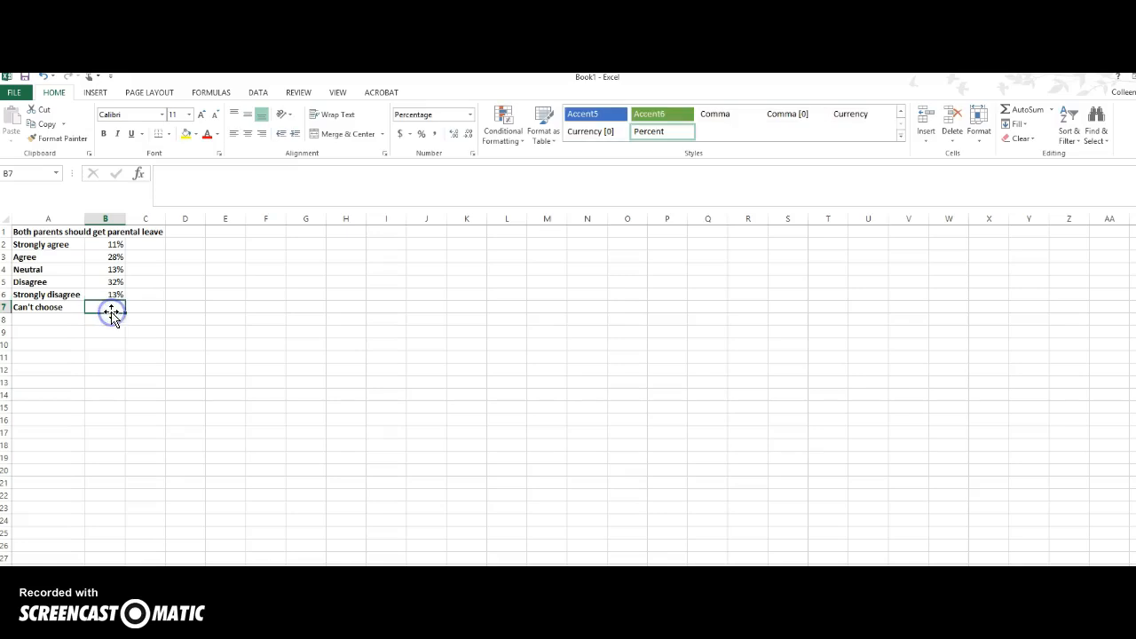
text(3)
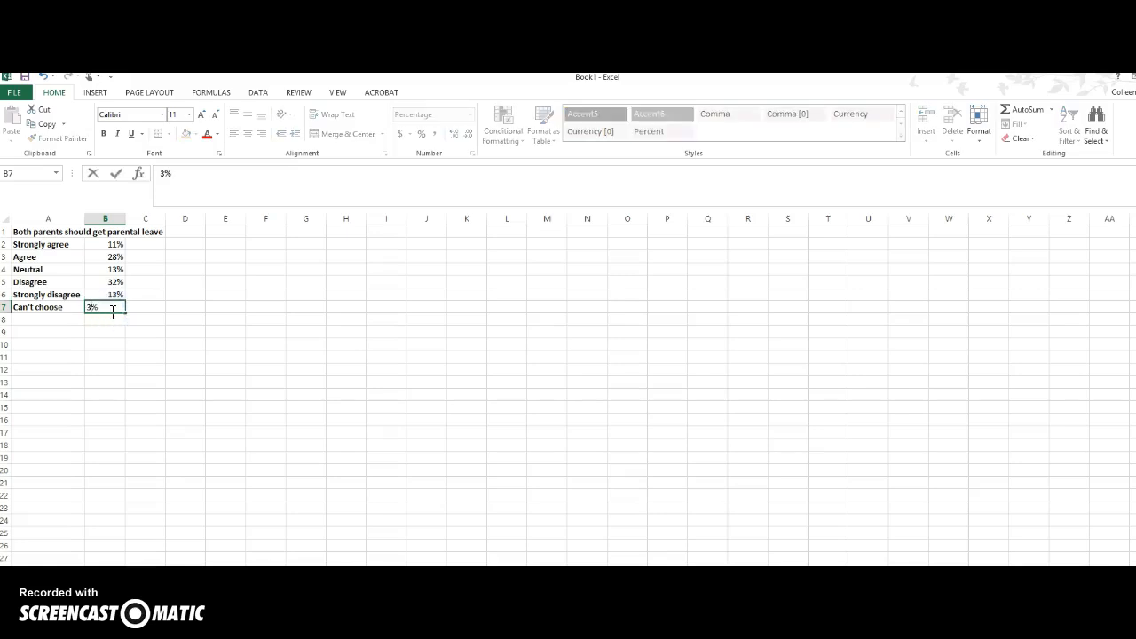
click(112, 319)
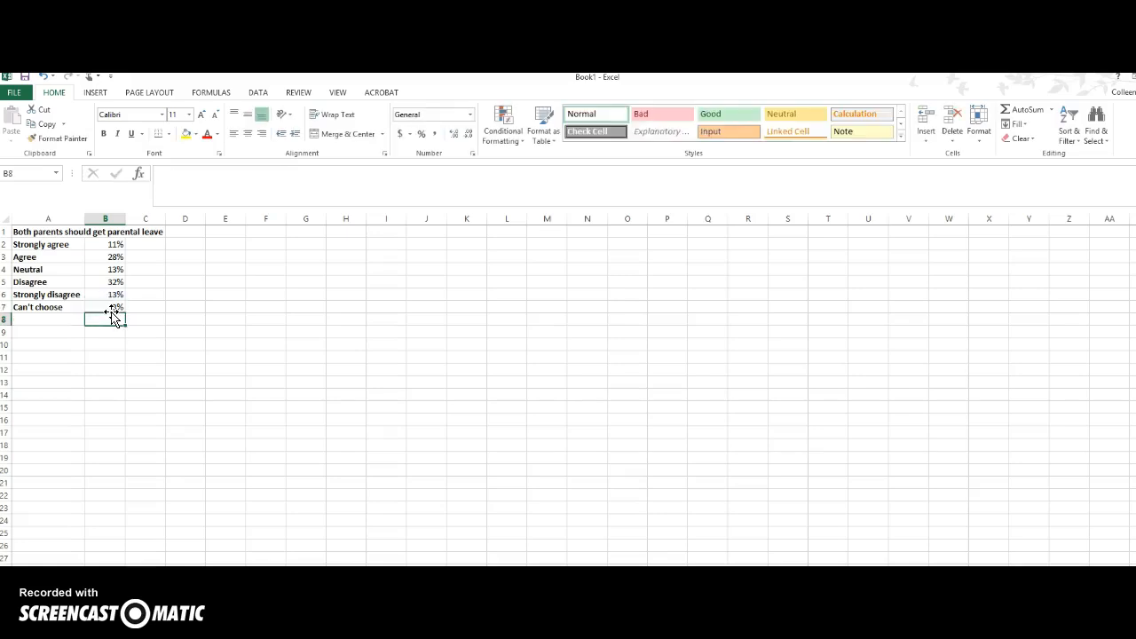
Step: Center the percentages in cells B2:B7 horizontally
click(109, 244)
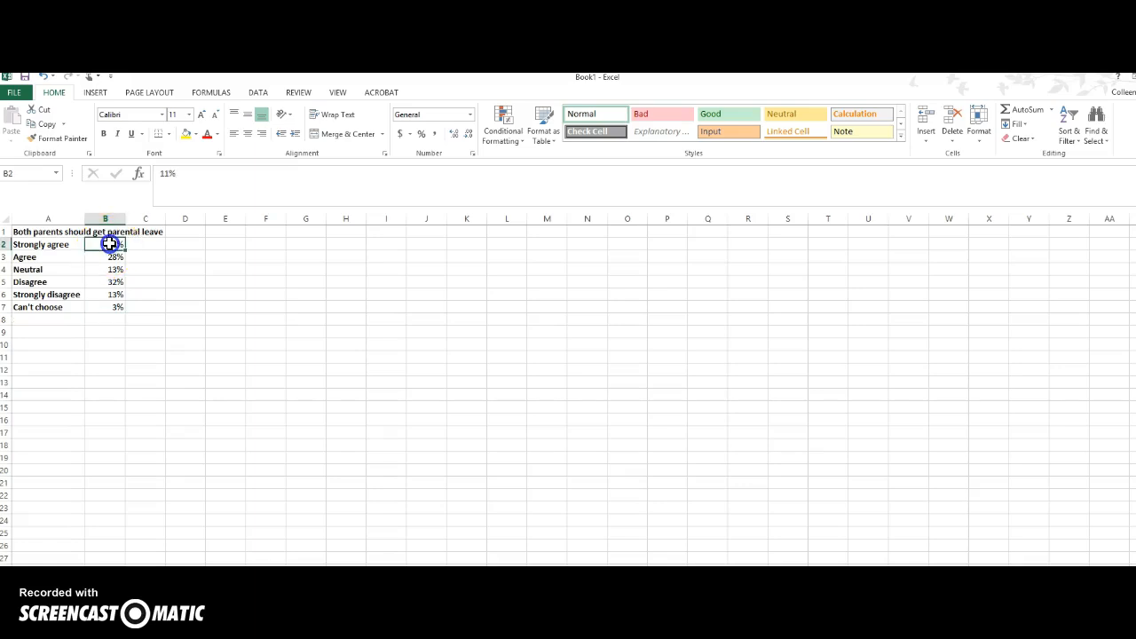
drag(109, 244, 114, 305)
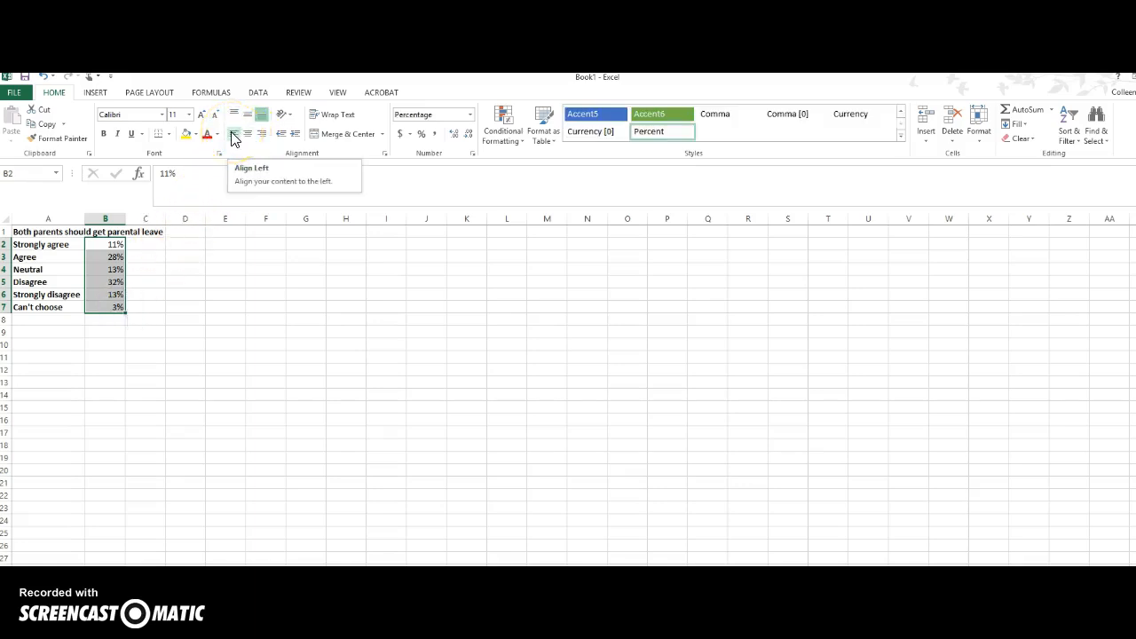
click(247, 135)
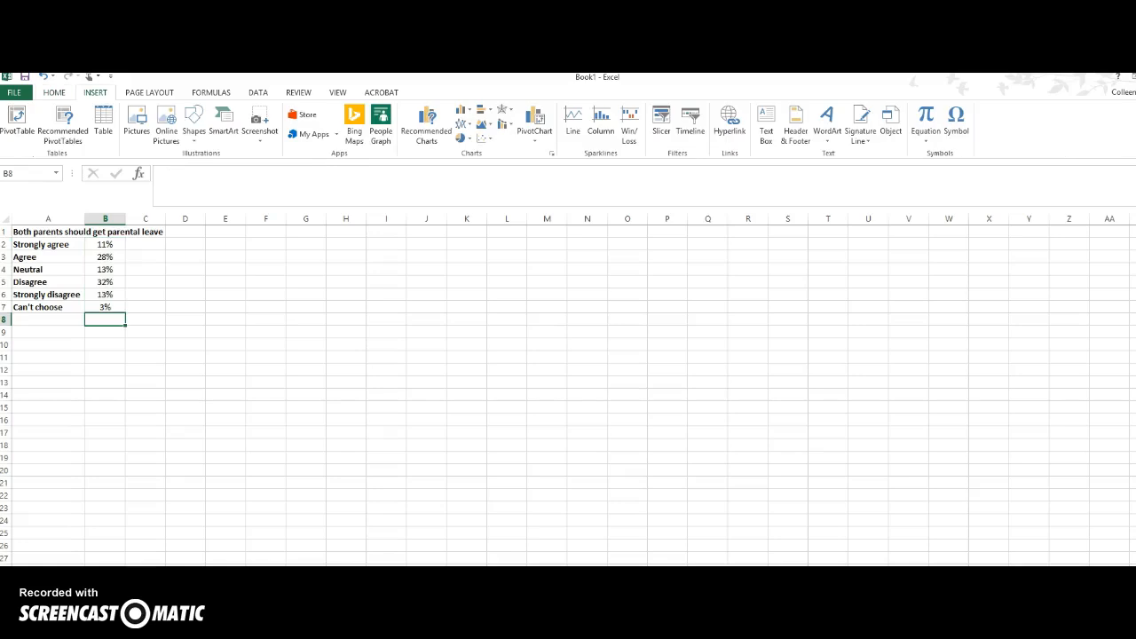
Step: Insert a 2-D clustered column chart from A2:B7 and place it just below the table
click(58, 248)
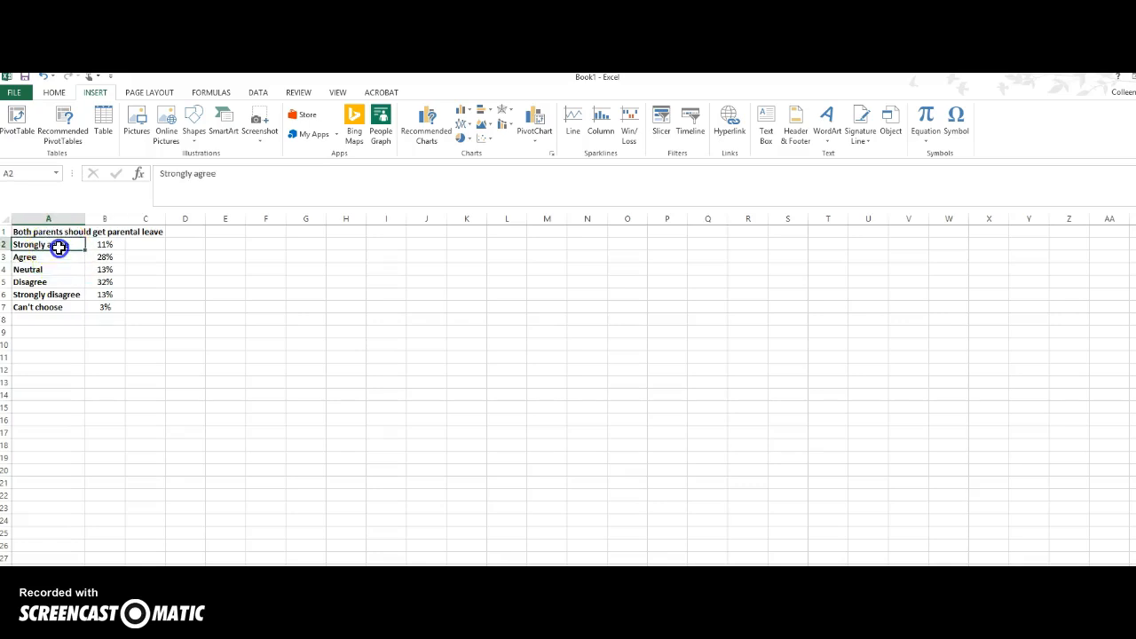
drag(59, 248, 110, 304)
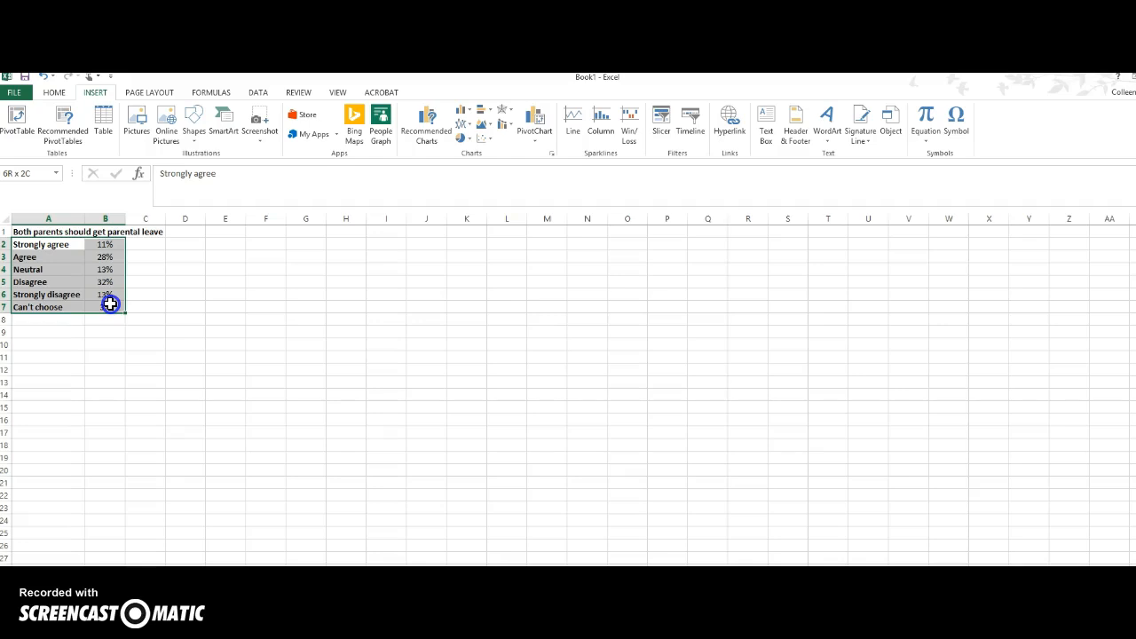
drag(110, 305, 110, 304)
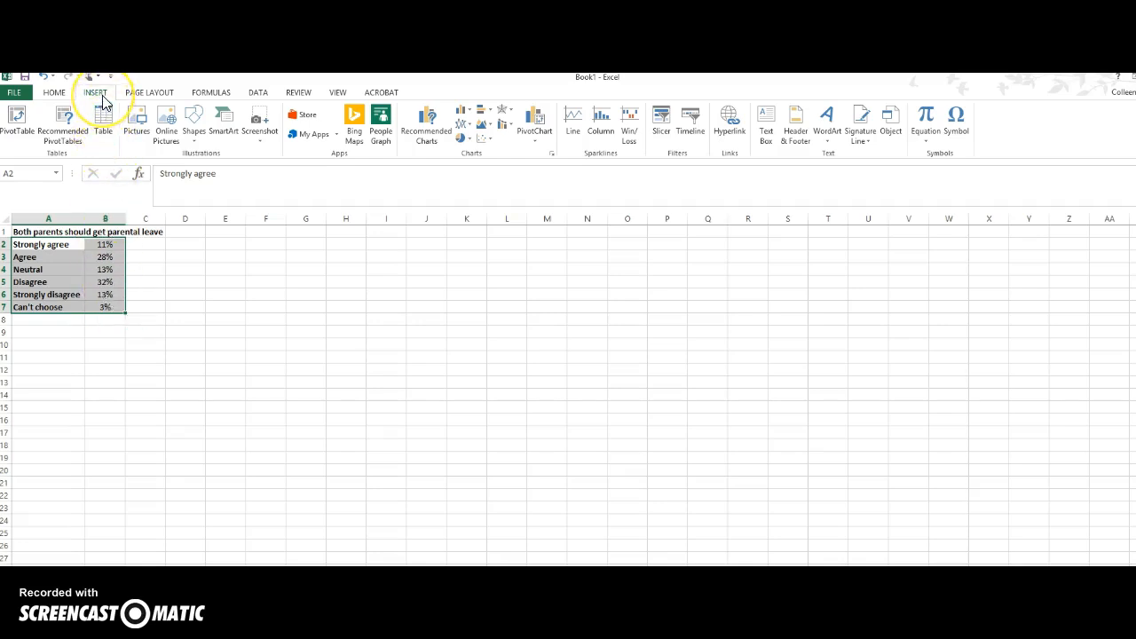
click(464, 114)
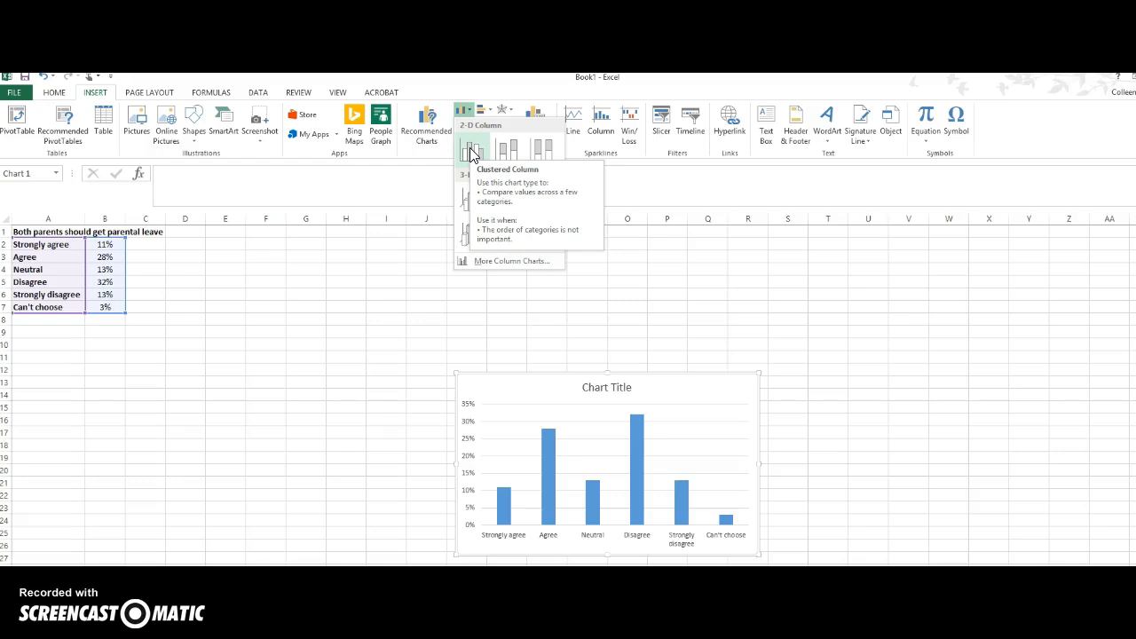
click(470, 151)
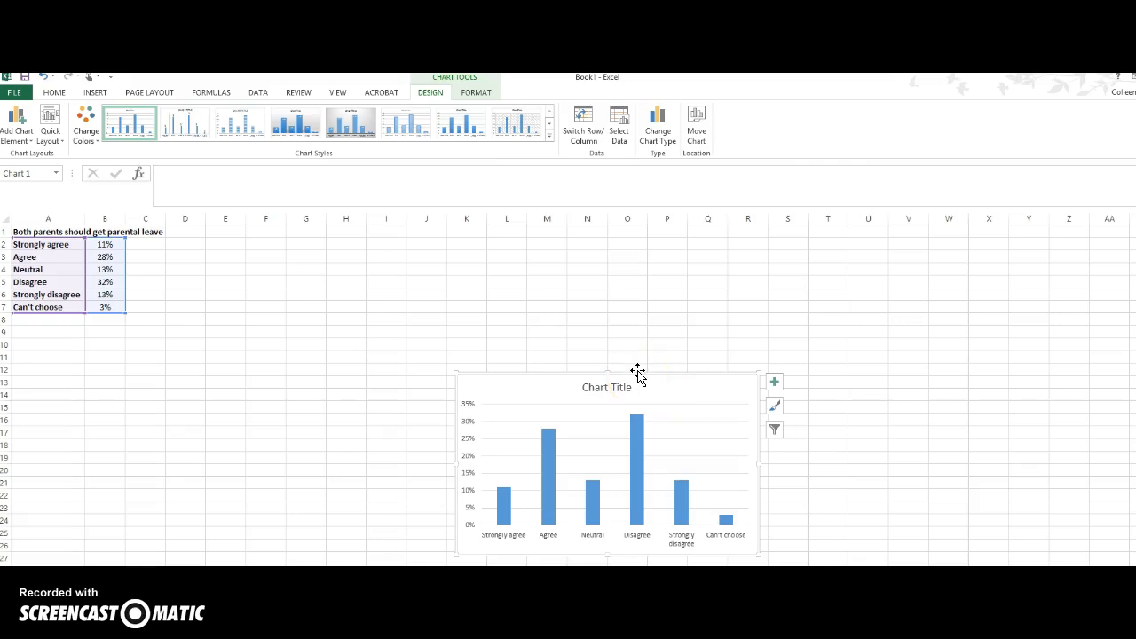
drag(638, 373, 201, 336)
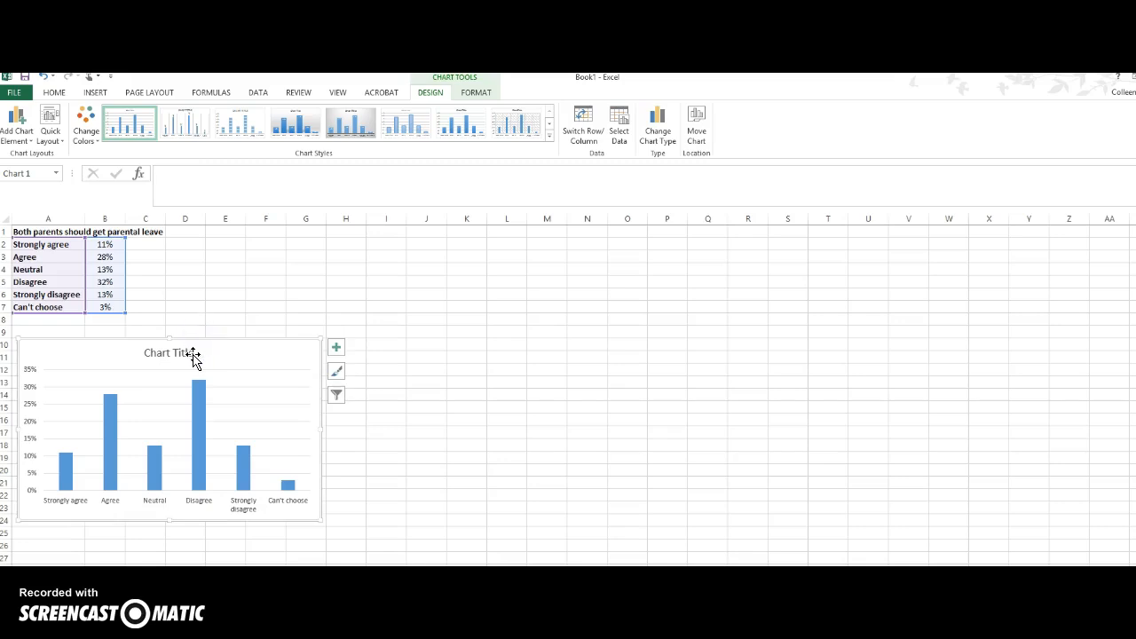
Step: Copy the heading "Both parents should get parental leave" from cell A1
click(190, 353)
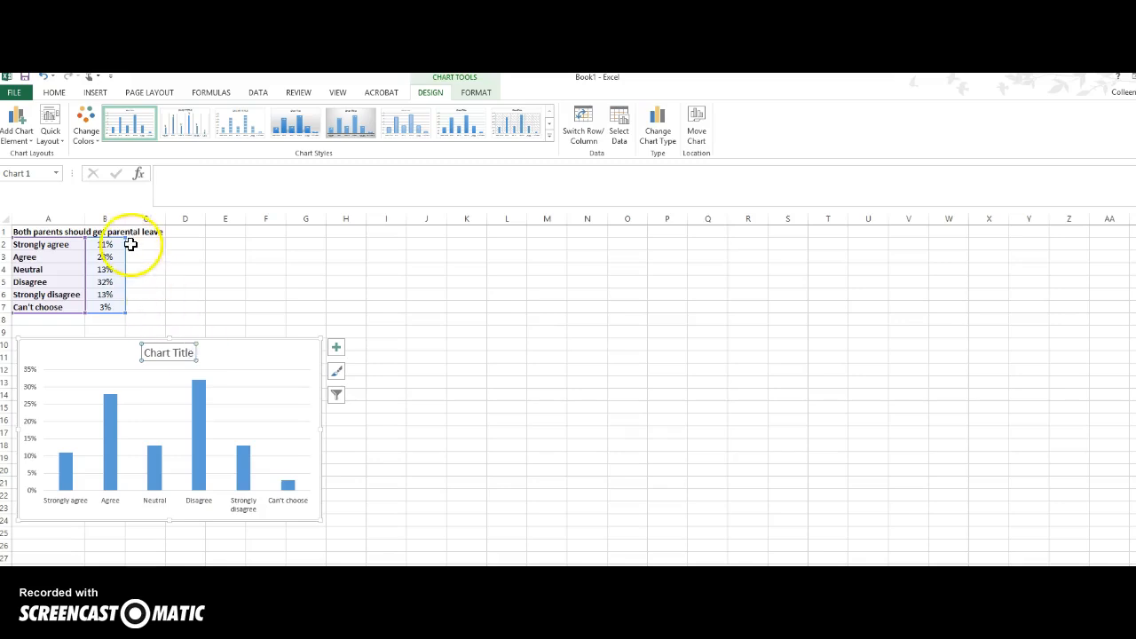
click(41, 233)
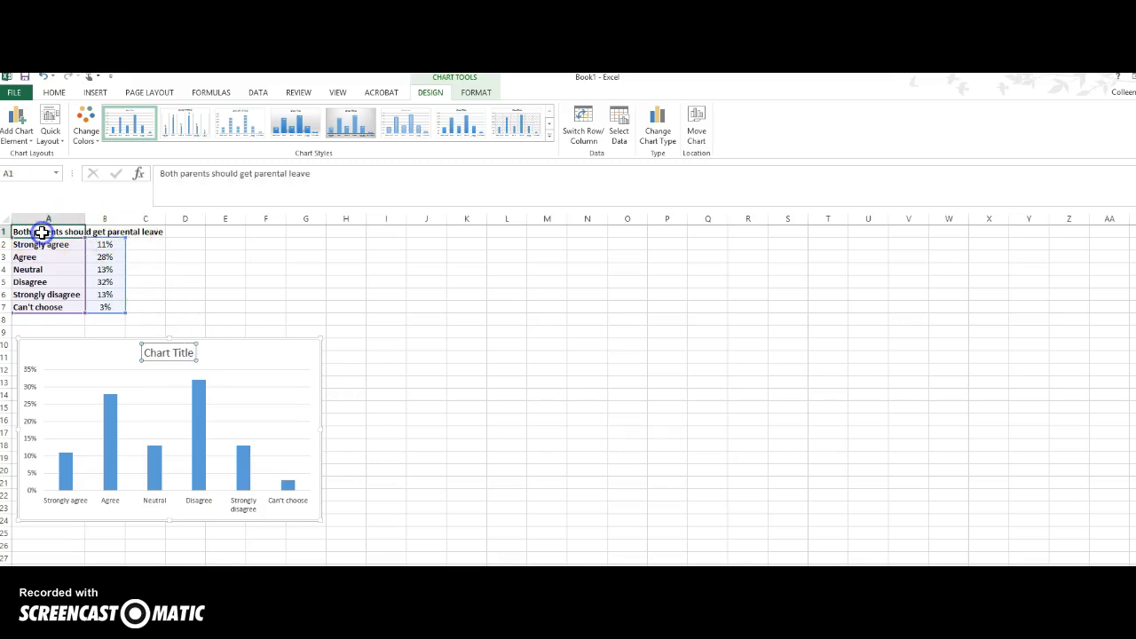
right_click(42, 232)
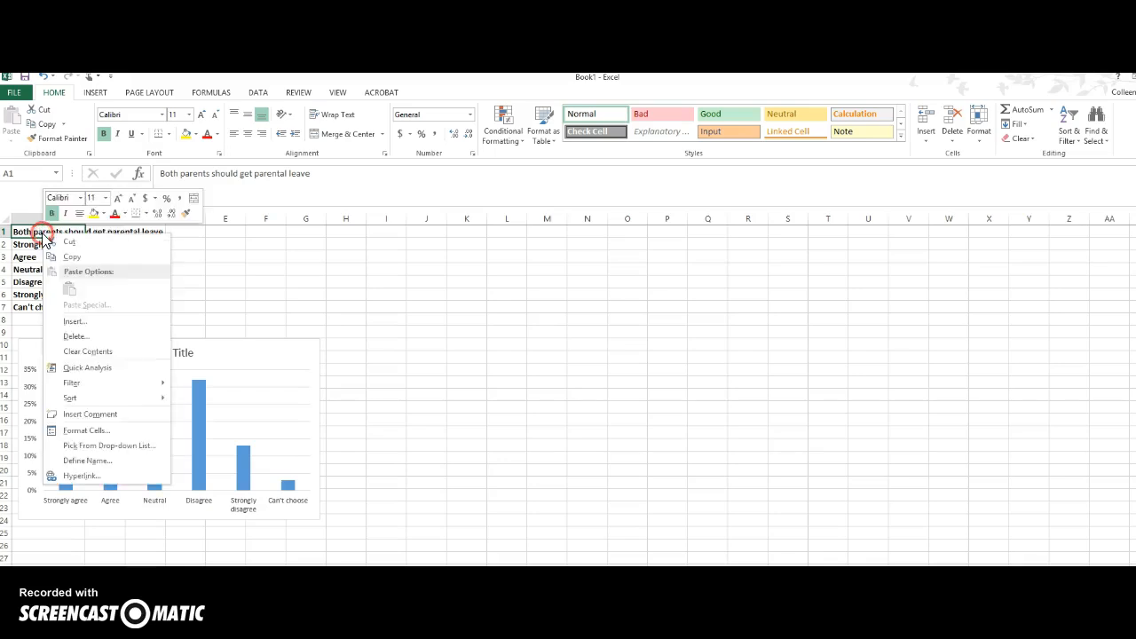
click(64, 257)
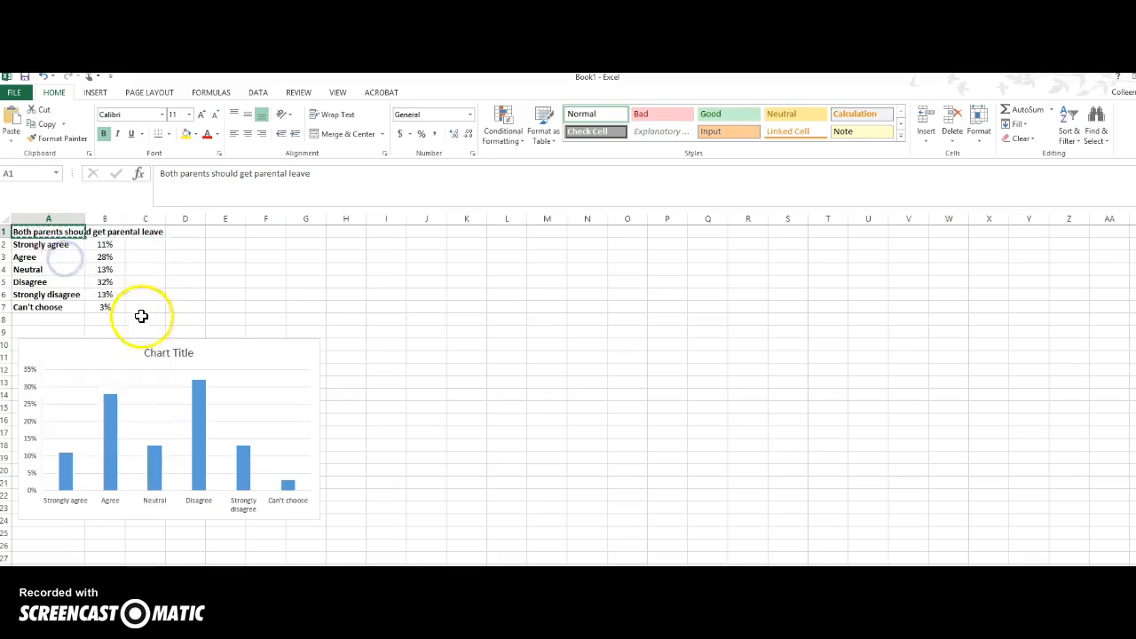
Step: Clear the placeholder text of the chart title and paste the copied heading in its place
click(165, 353)
click(192, 353)
key(BackSpace)
key(BackSpace)
key(BackSpace)
key(BackSpace)
key(BackSpace)
key(BackSpace)
key(BackSpace)
key(BackSpace)
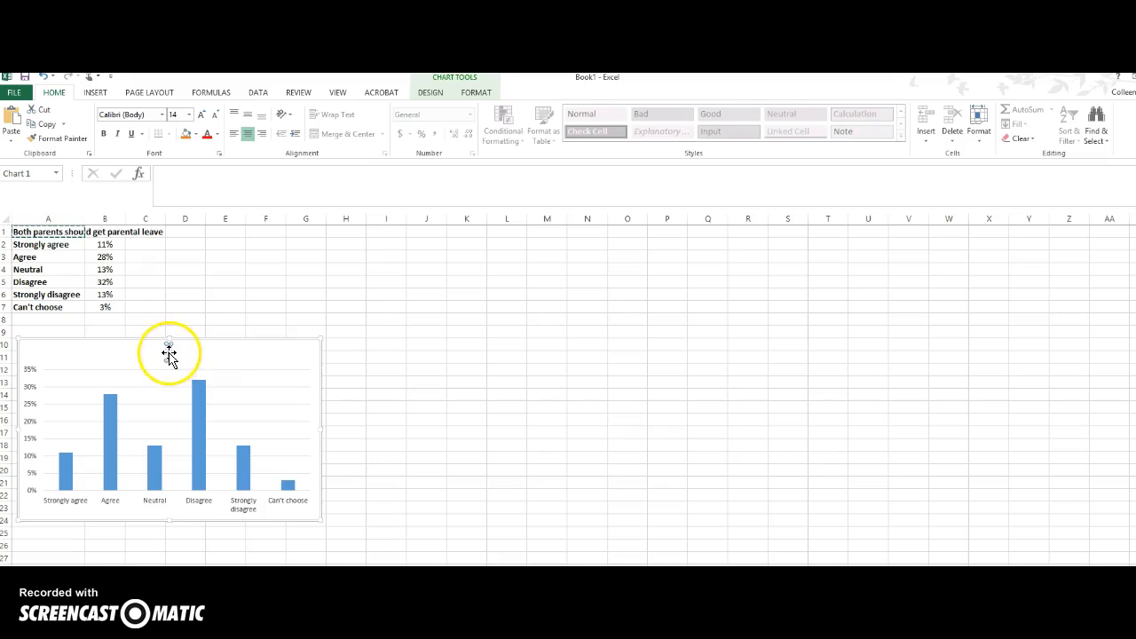
right_click(169, 353)
click(196, 407)
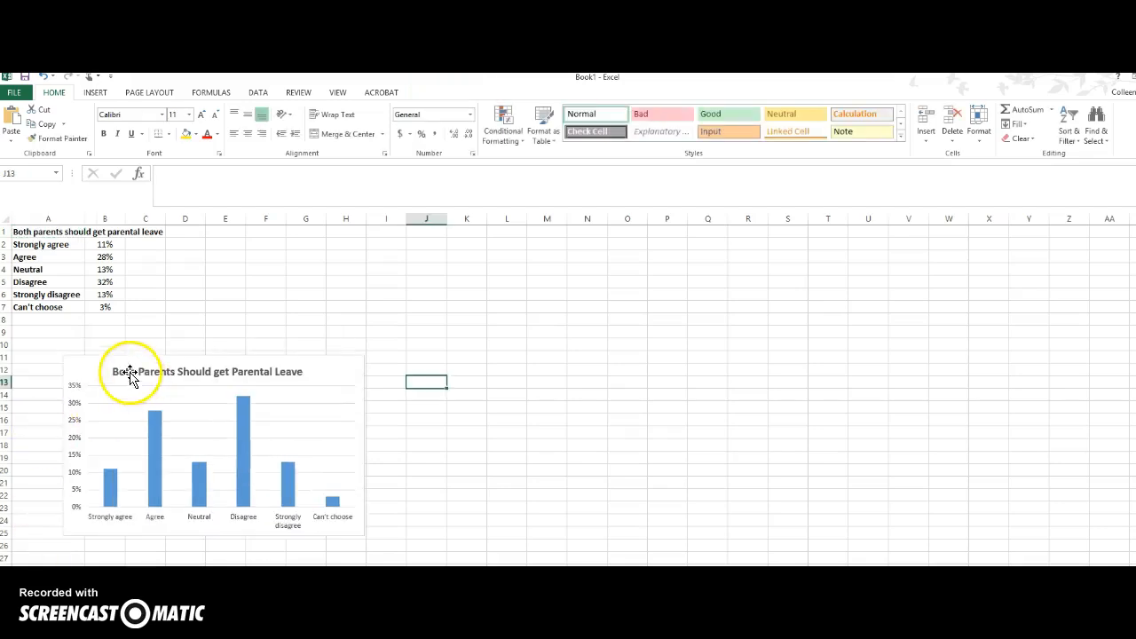
Step: Capitalize "get" in the chart title so it reads "Both Parents Should Get Parental Leave"
click(127, 372)
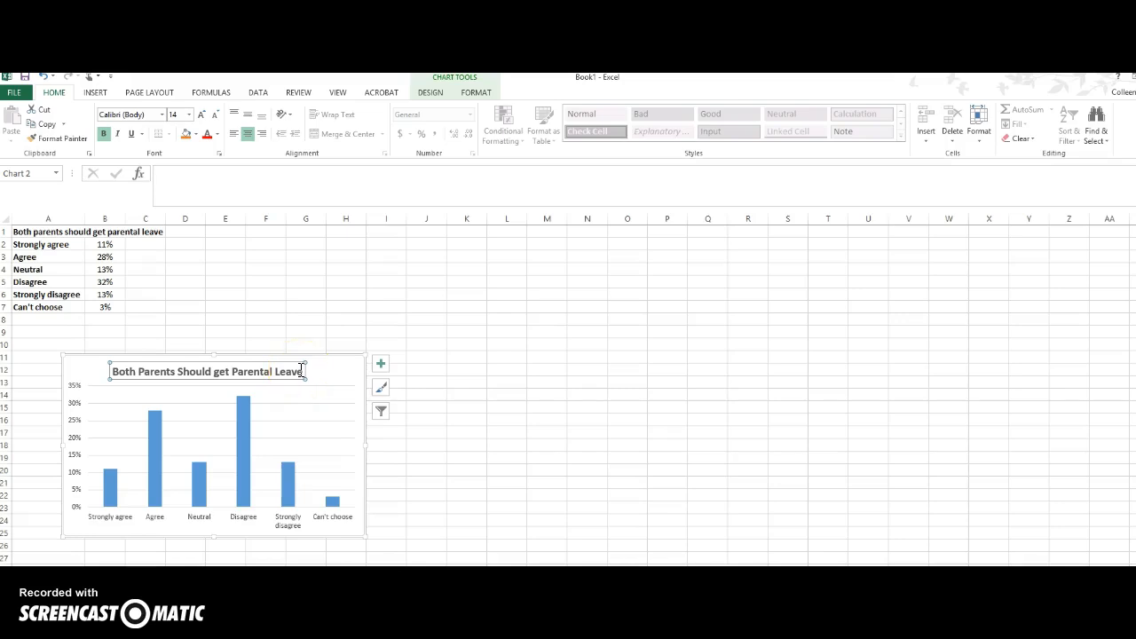
click(220, 372)
key(BackSpace)
text(G)
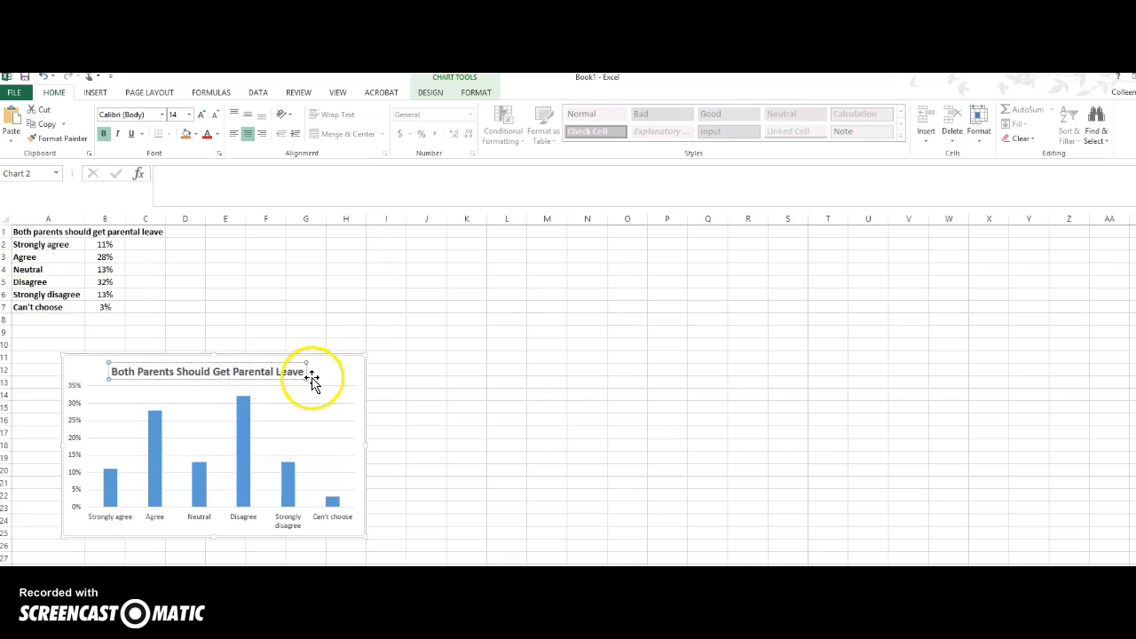
drag(114, 371, 297, 371)
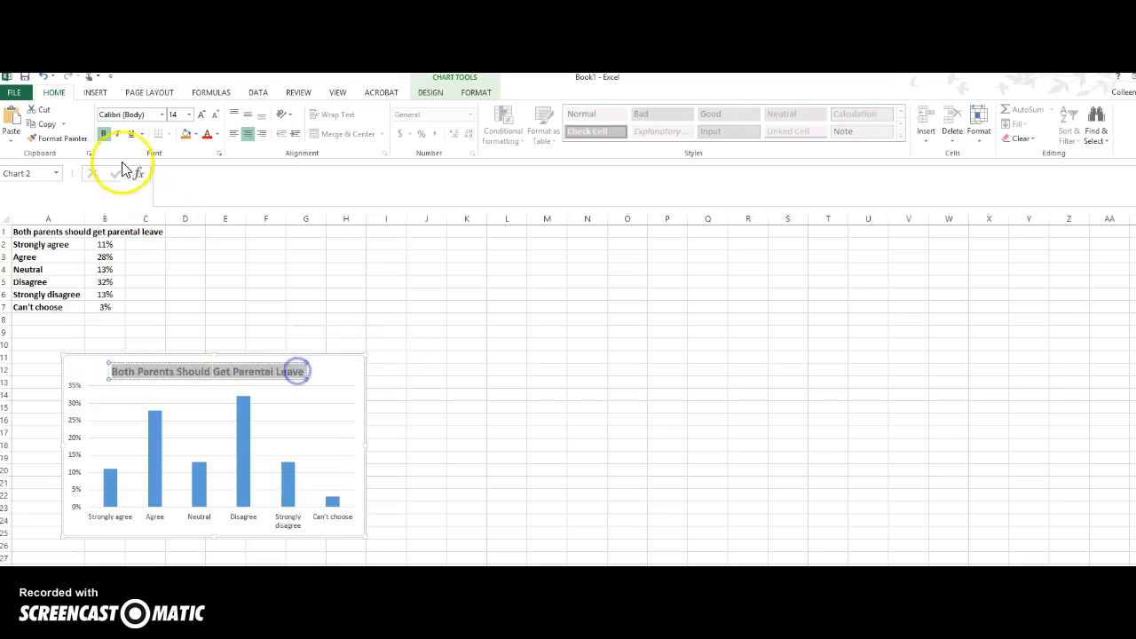
click(354, 360)
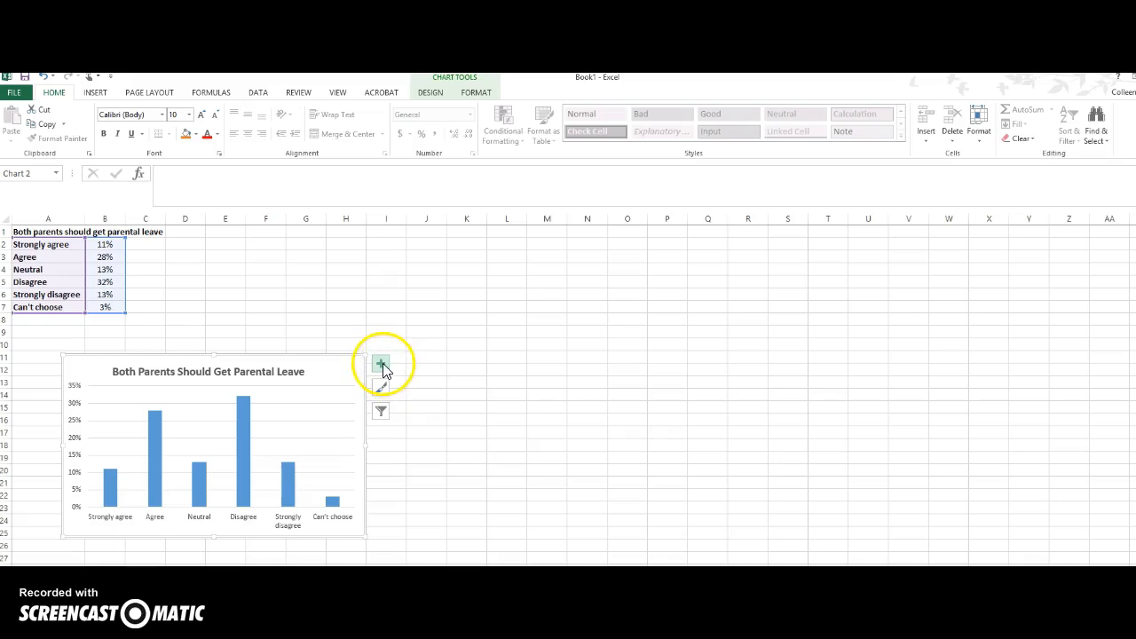
Step: Add a trendline to the column chart as a trial and remove it again
click(380, 363)
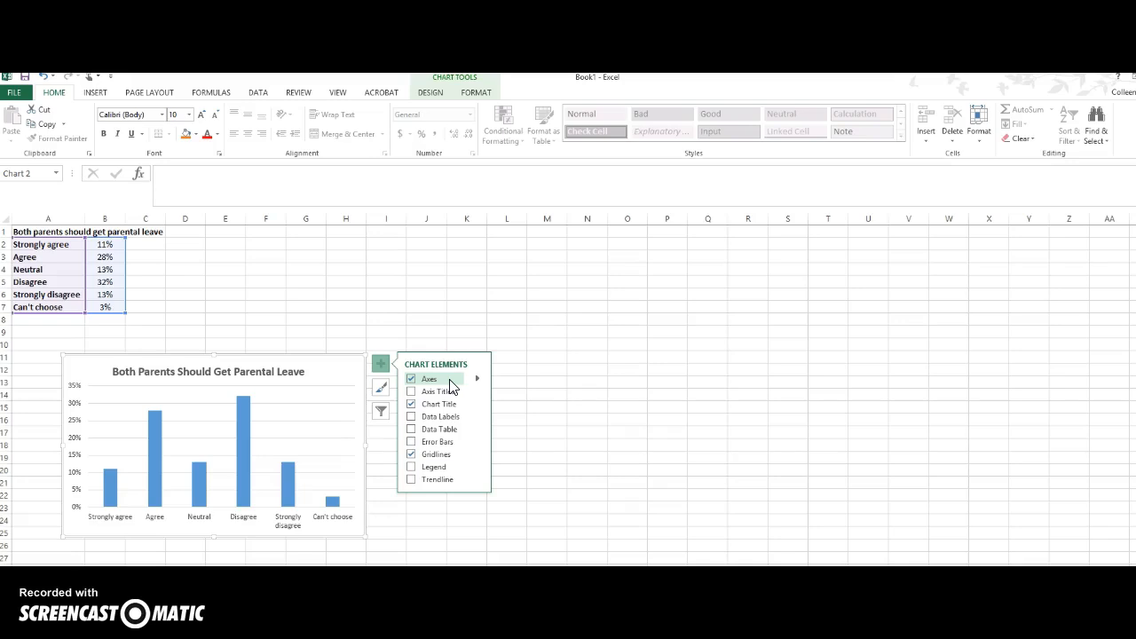
click(413, 380)
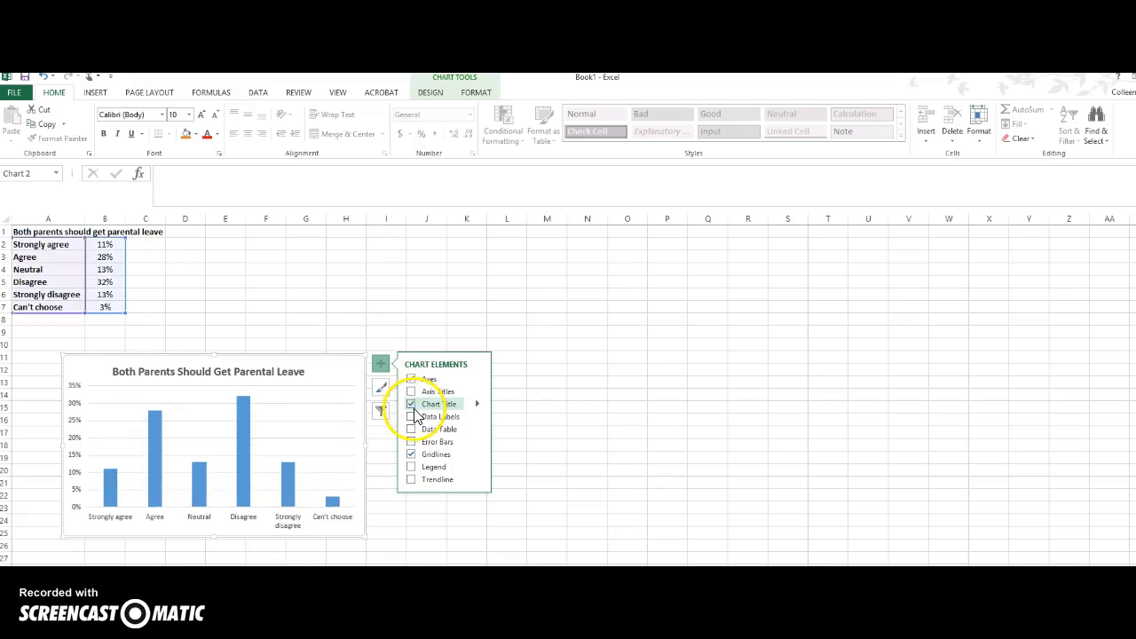
click(427, 484)
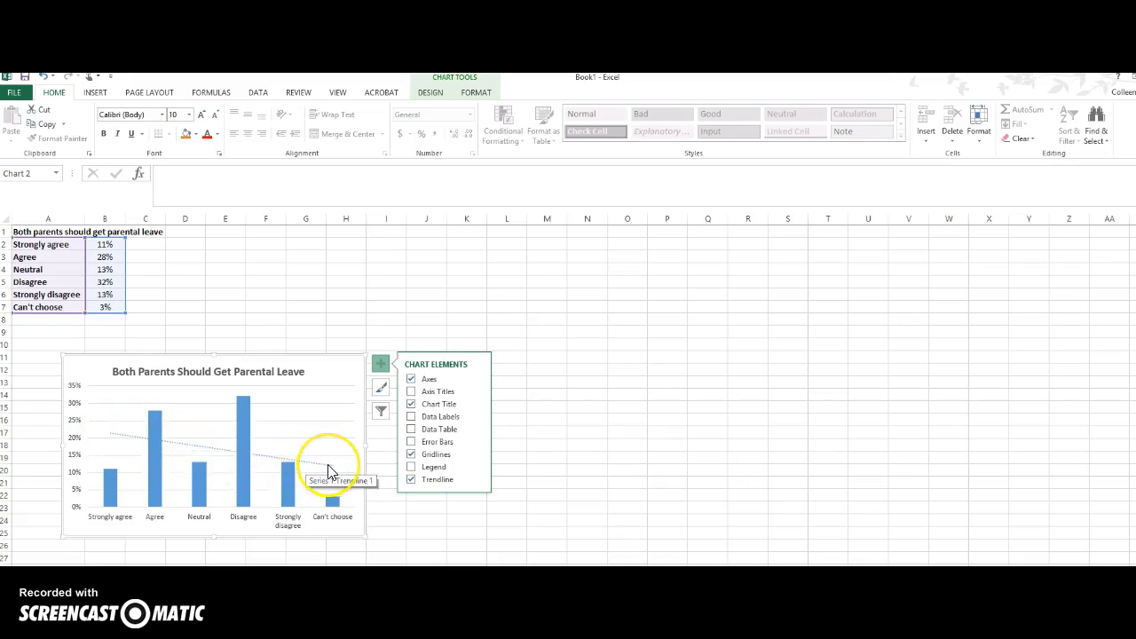
click(410, 479)
Step: Add a data table beneath the chart's columns and open the chart style choices
click(411, 429)
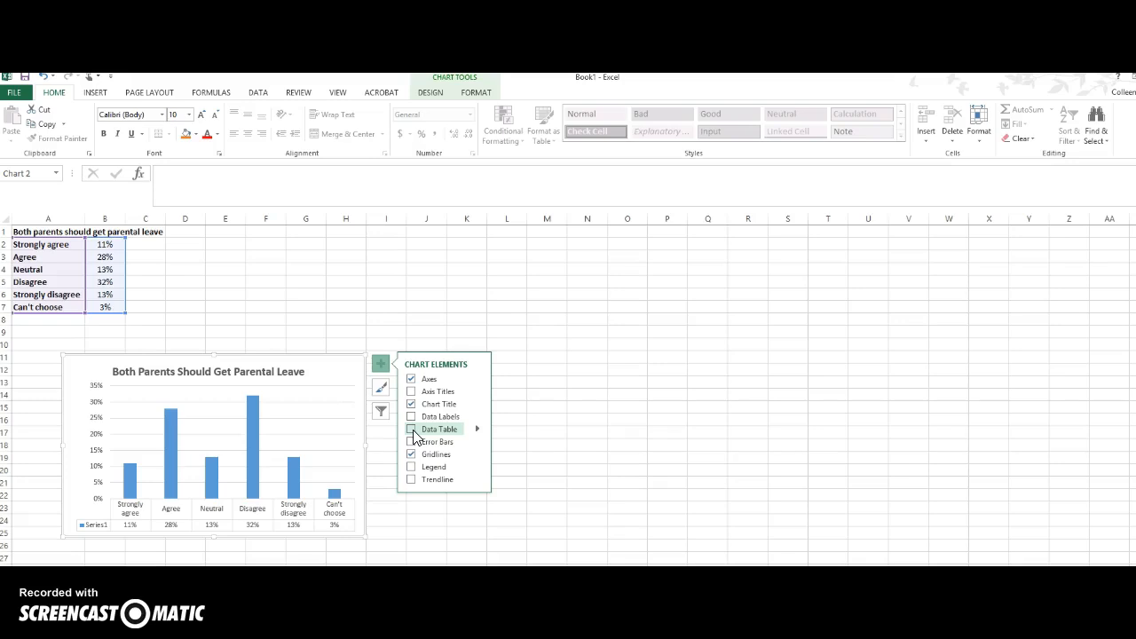
click(424, 433)
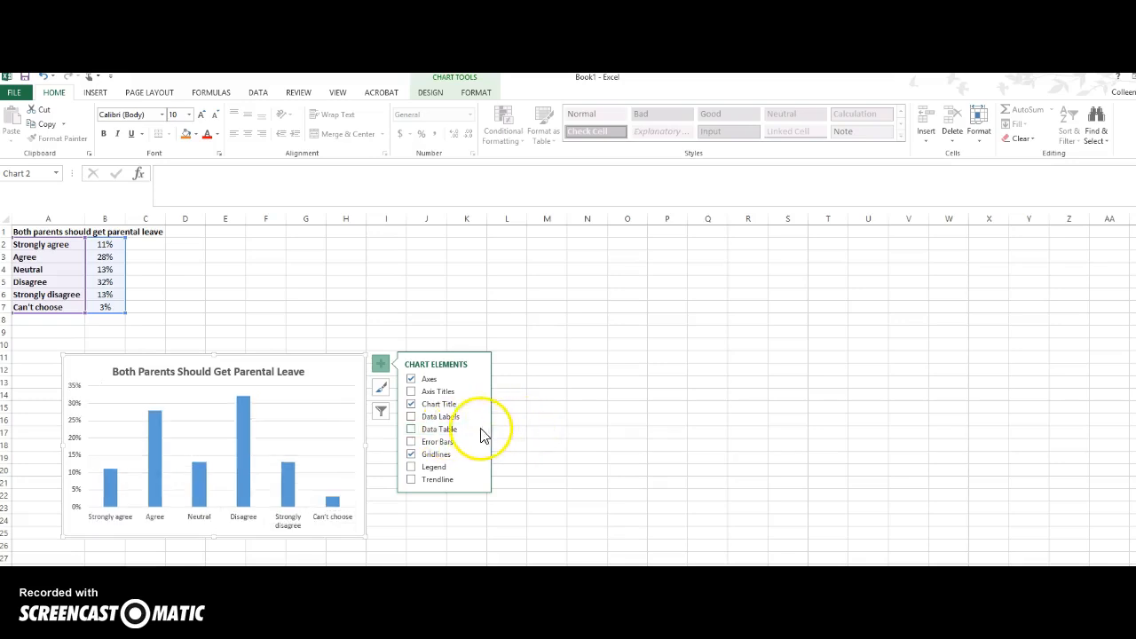
click(424, 432)
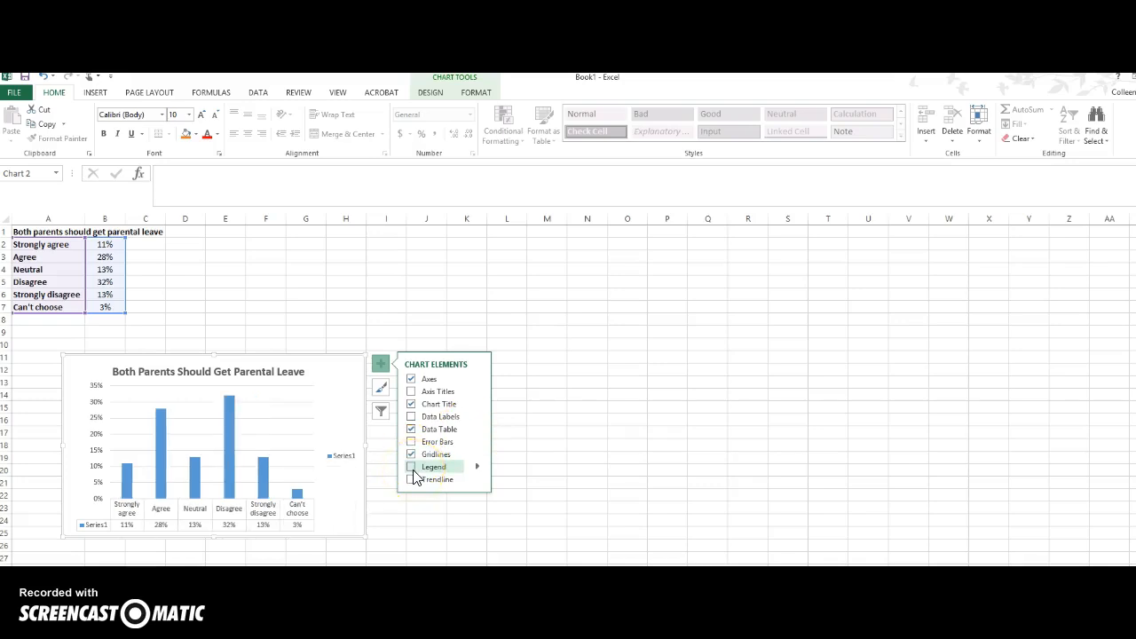
click(383, 395)
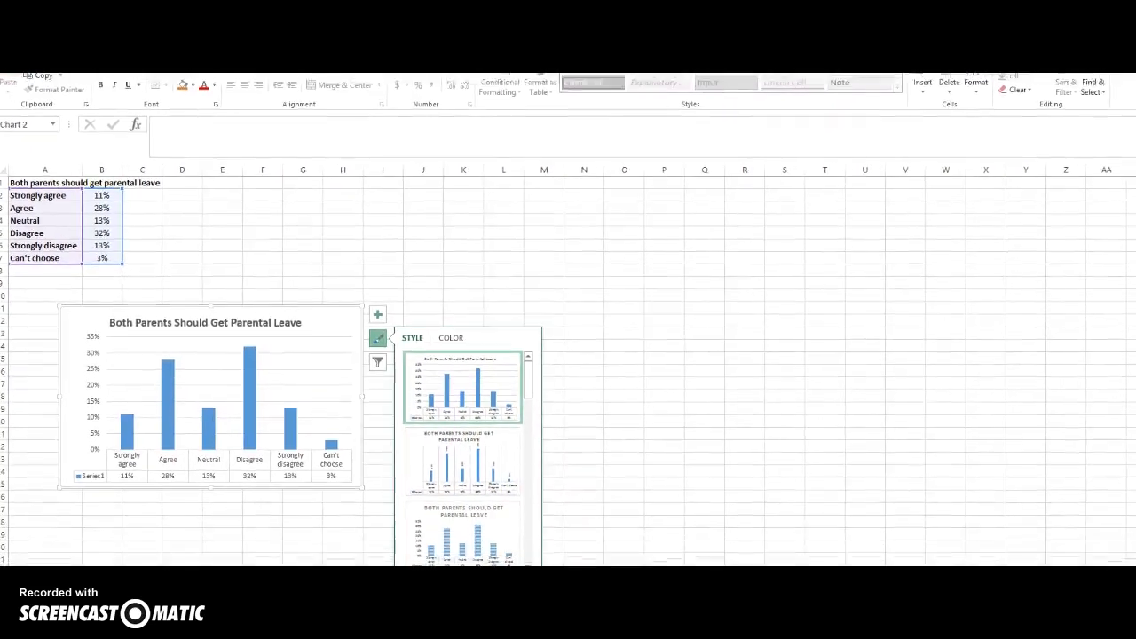
Step: Look through the available chart styles and the chart's series and category filters
click(527, 540)
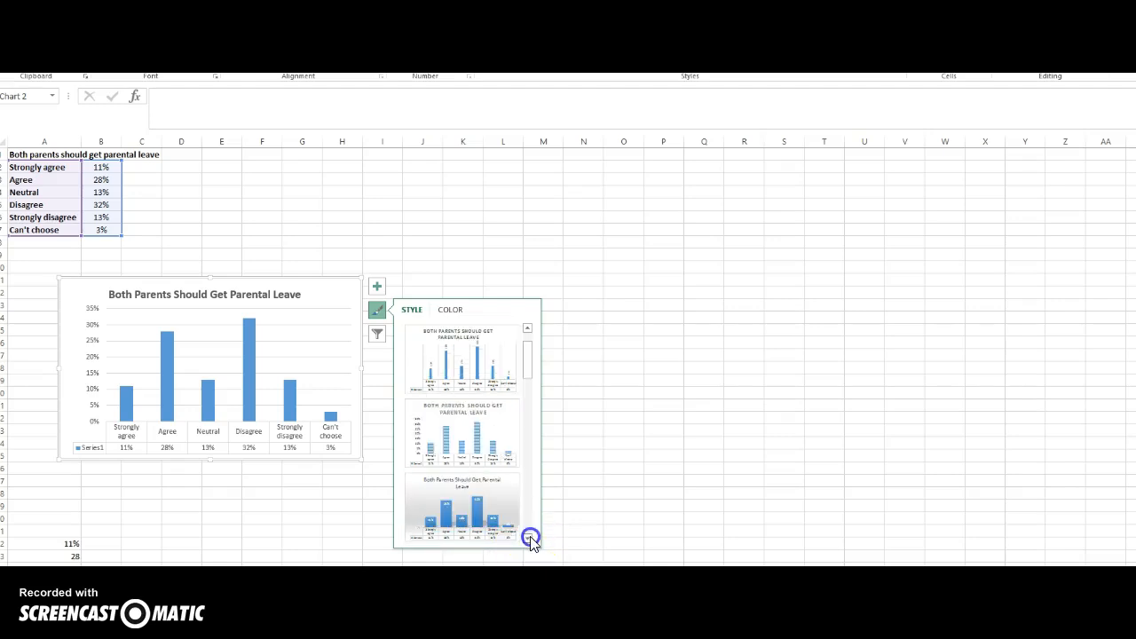
click(527, 539)
click(527, 540)
click(527, 539)
click(527, 539)
click(527, 538)
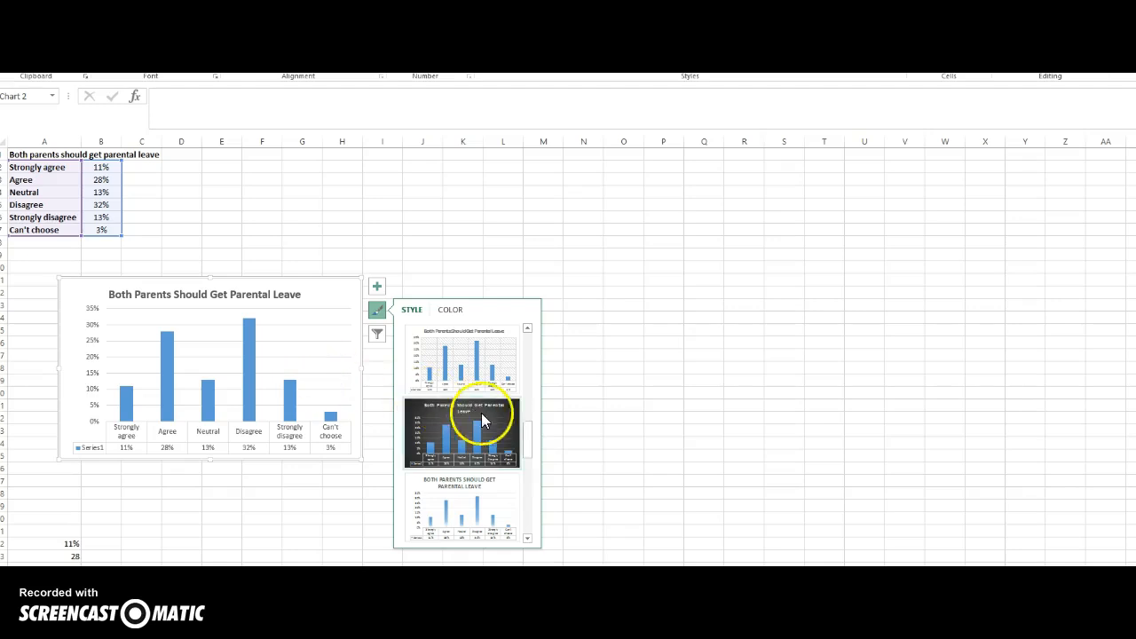
drag(527, 441, 531, 351)
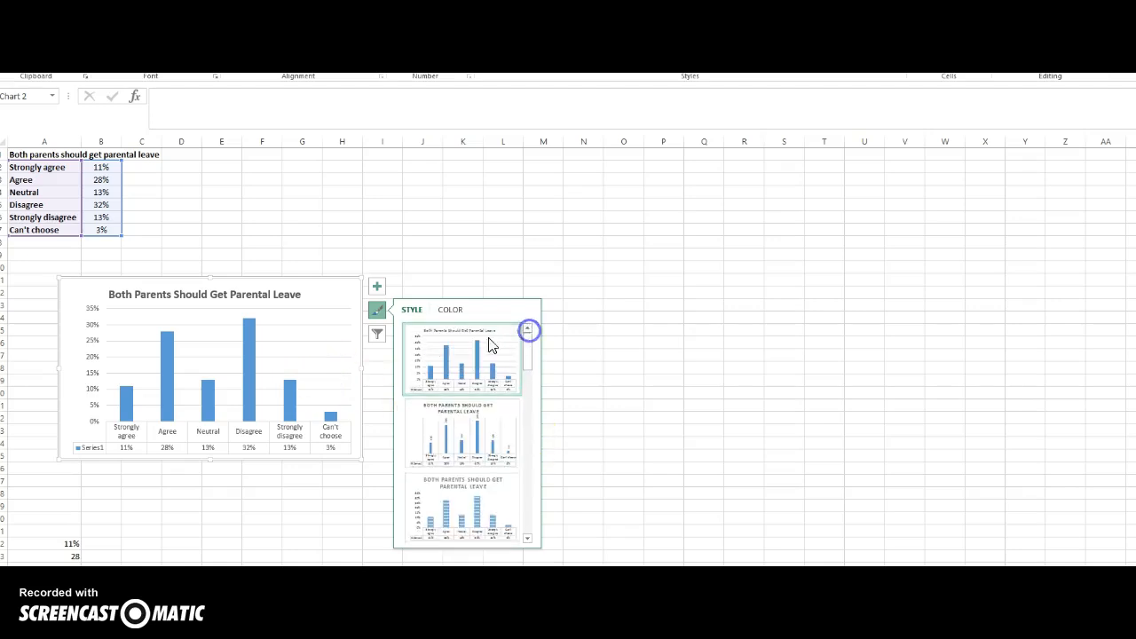
click(284, 350)
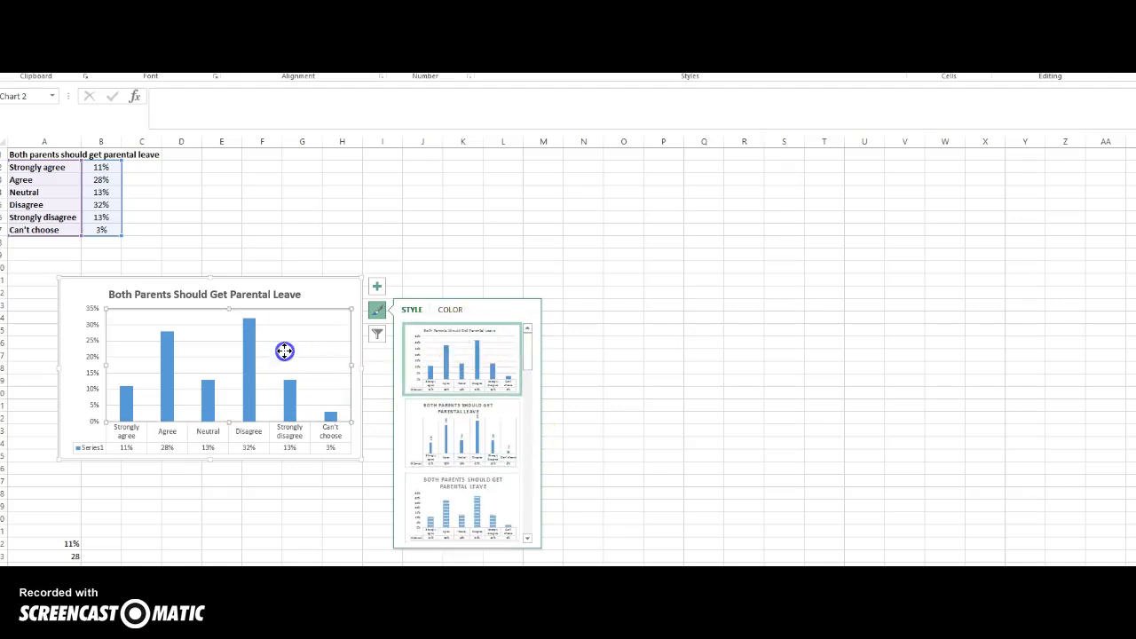
click(377, 336)
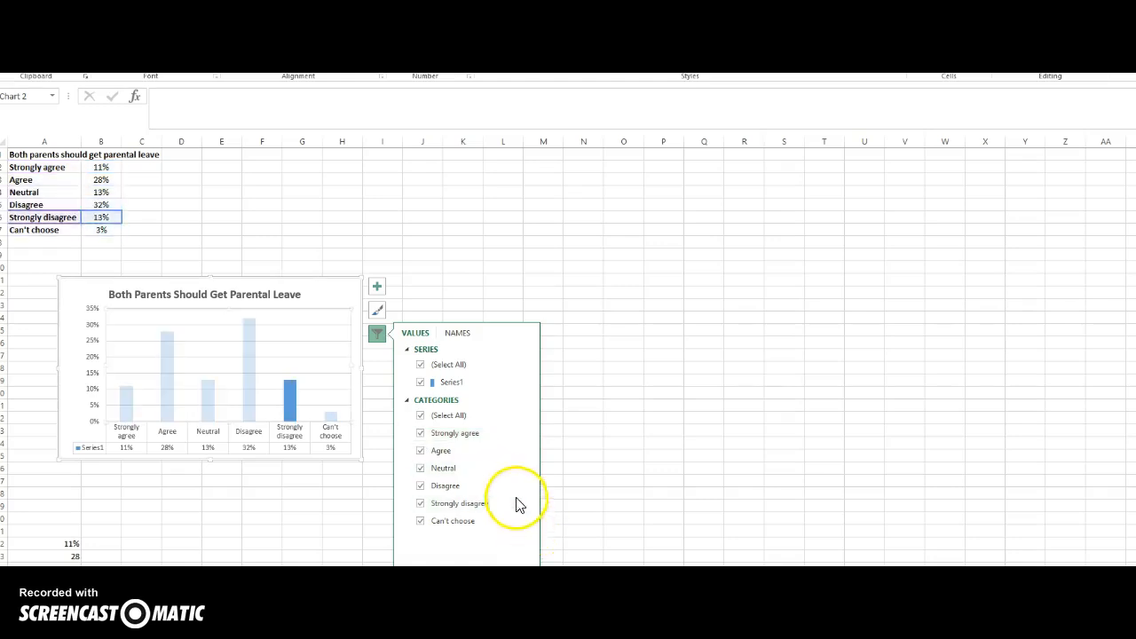
click(460, 237)
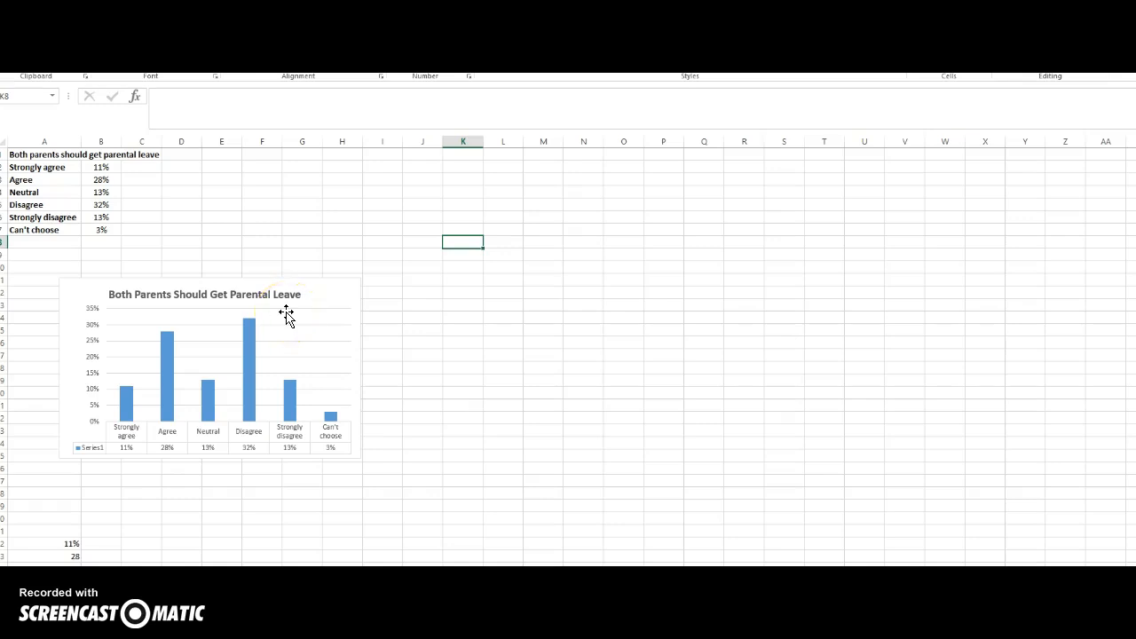
Step: Narrow the column chart slightly and move it directly below the percentage table, aligned with column A
click(357, 280)
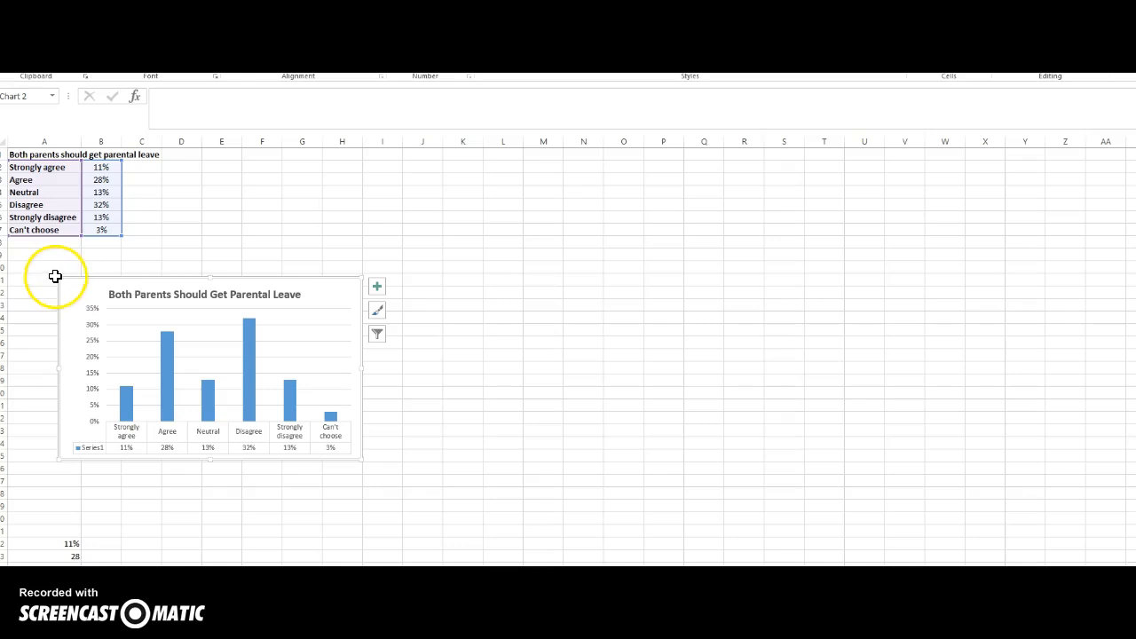
drag(59, 459, 101, 467)
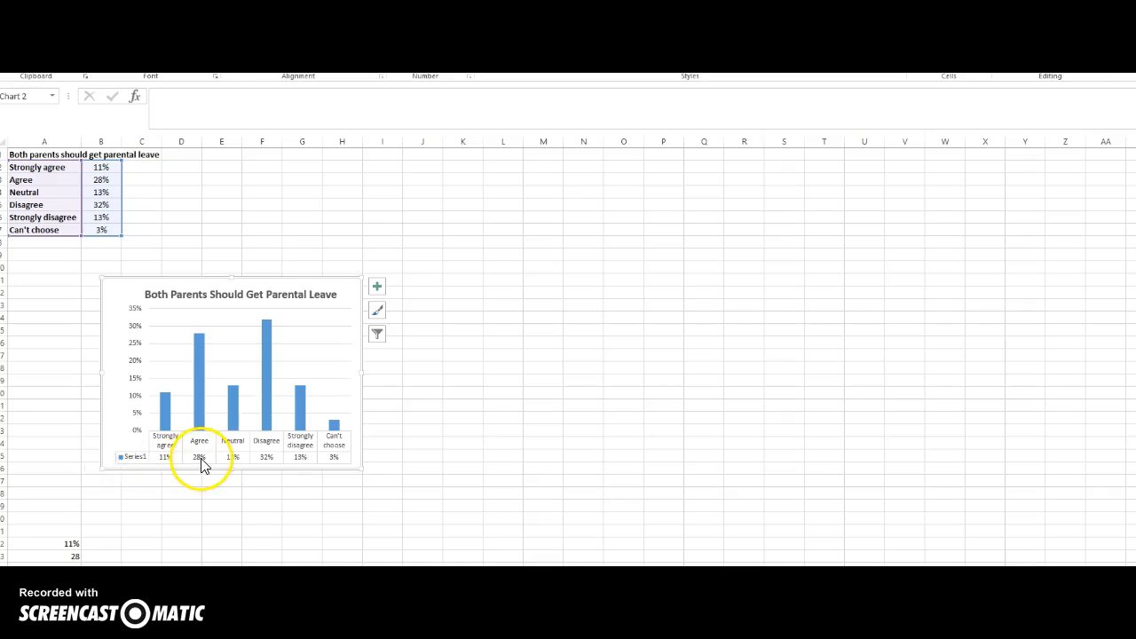
drag(267, 281, 173, 246)
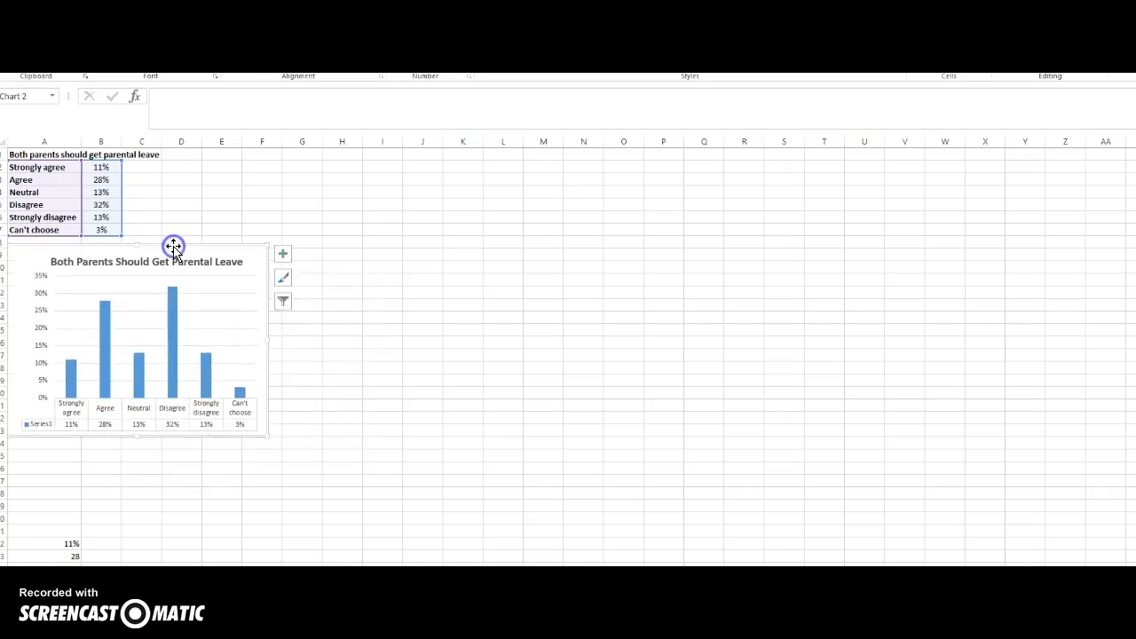
click(344, 371)
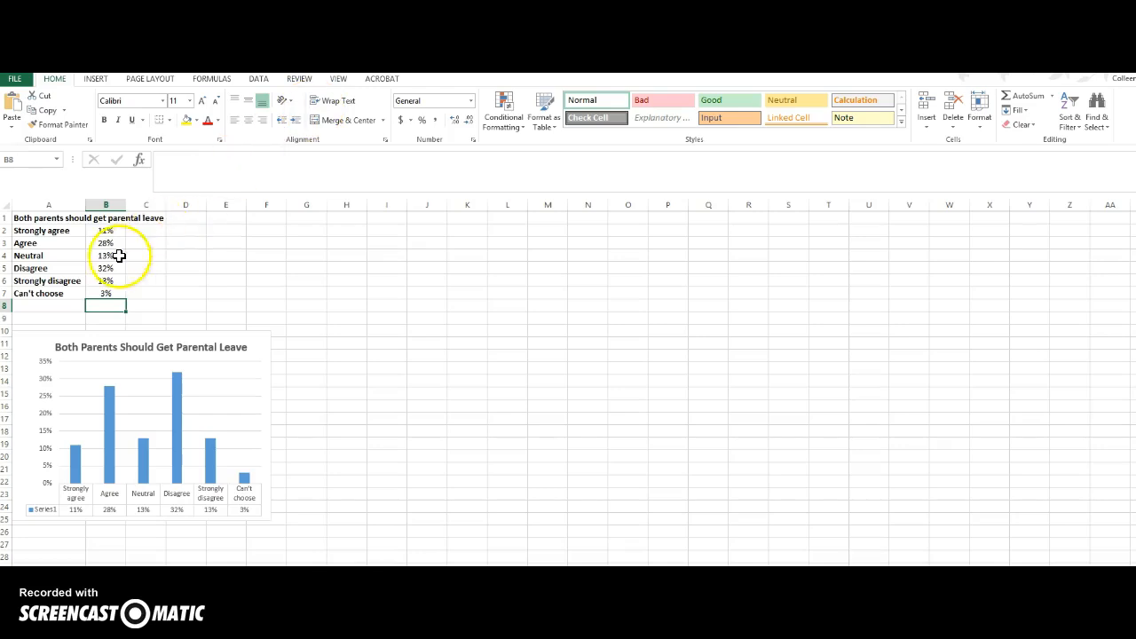
Step: Total the survey percentages in B2:B7 with a Sum in cell B8
click(110, 304)
drag(110, 303, 107, 229)
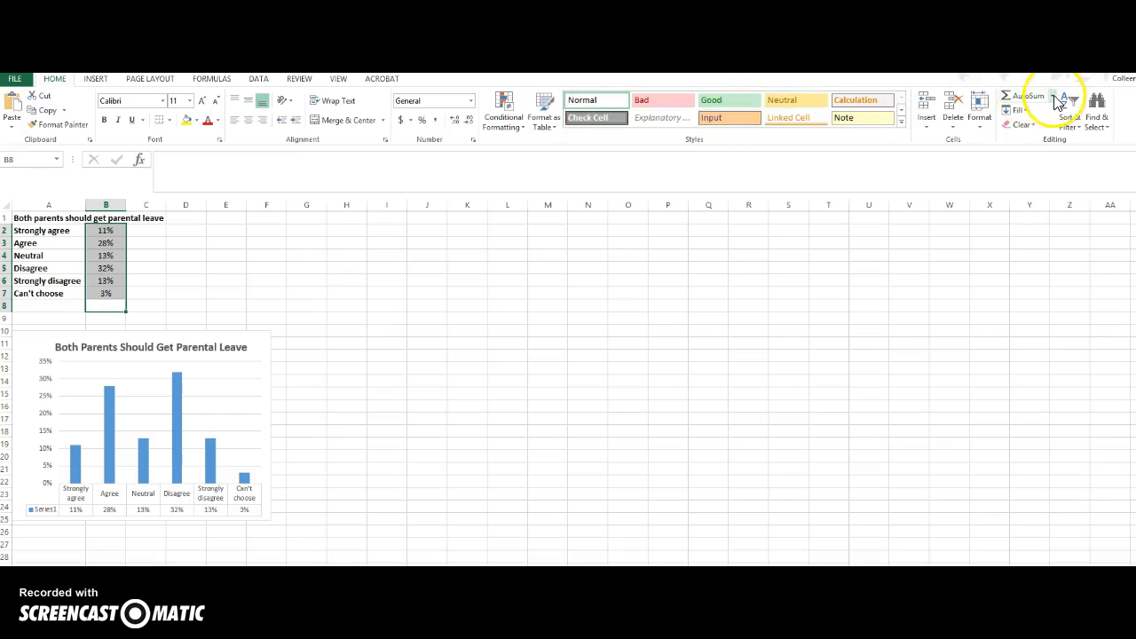
click(1053, 96)
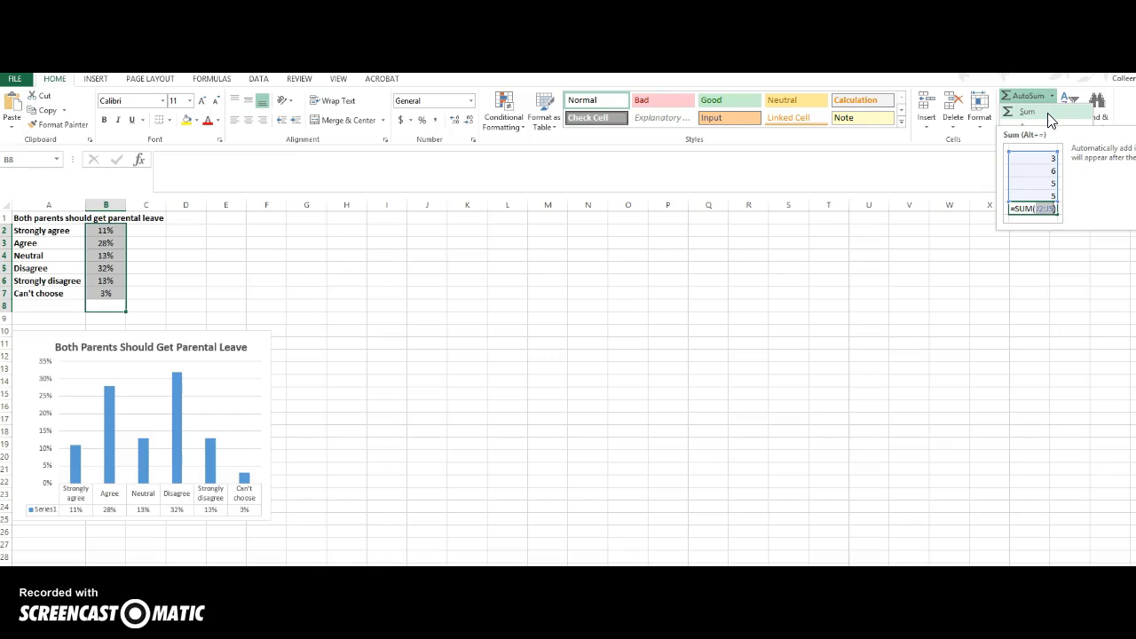
click(1048, 114)
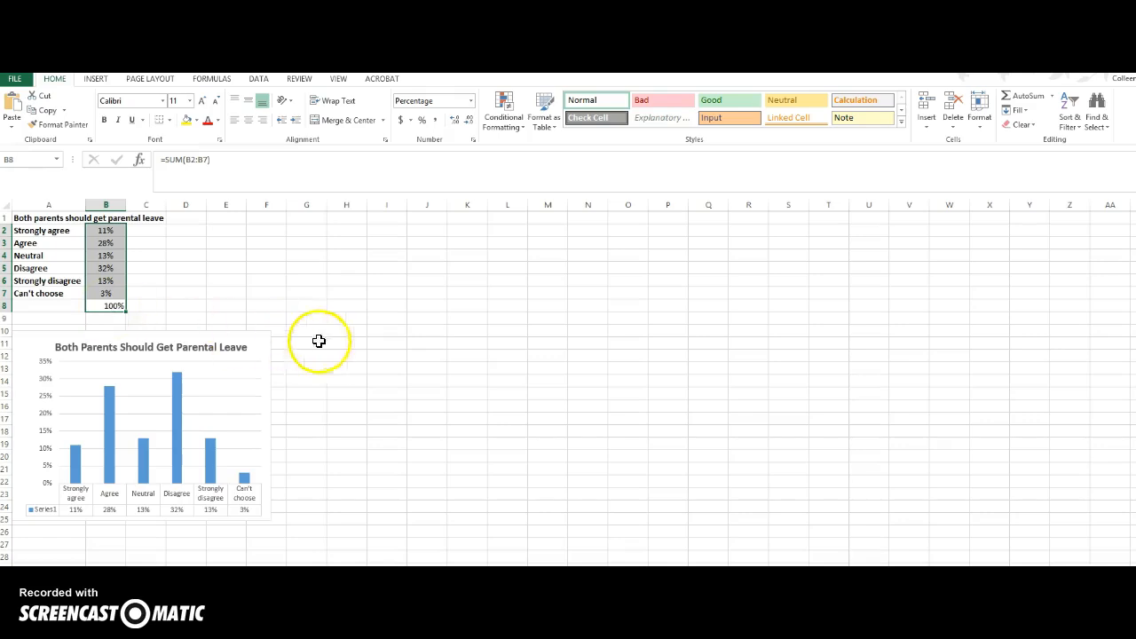
click(353, 344)
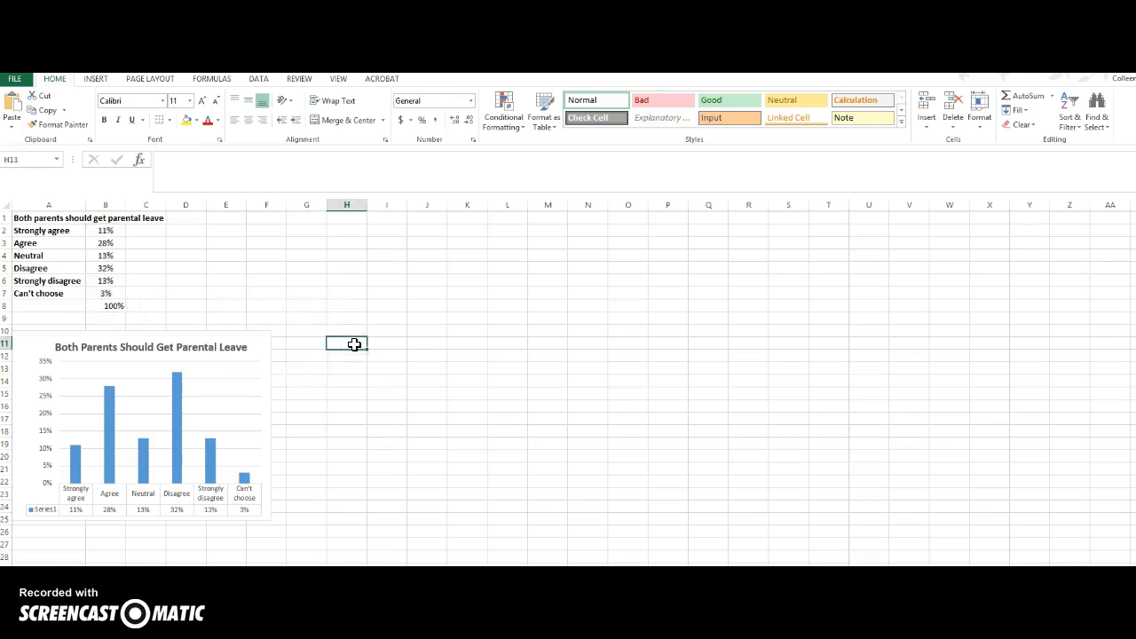
Step: Recolor the chart's columns orange with the Colorful palette Color 3
click(151, 435)
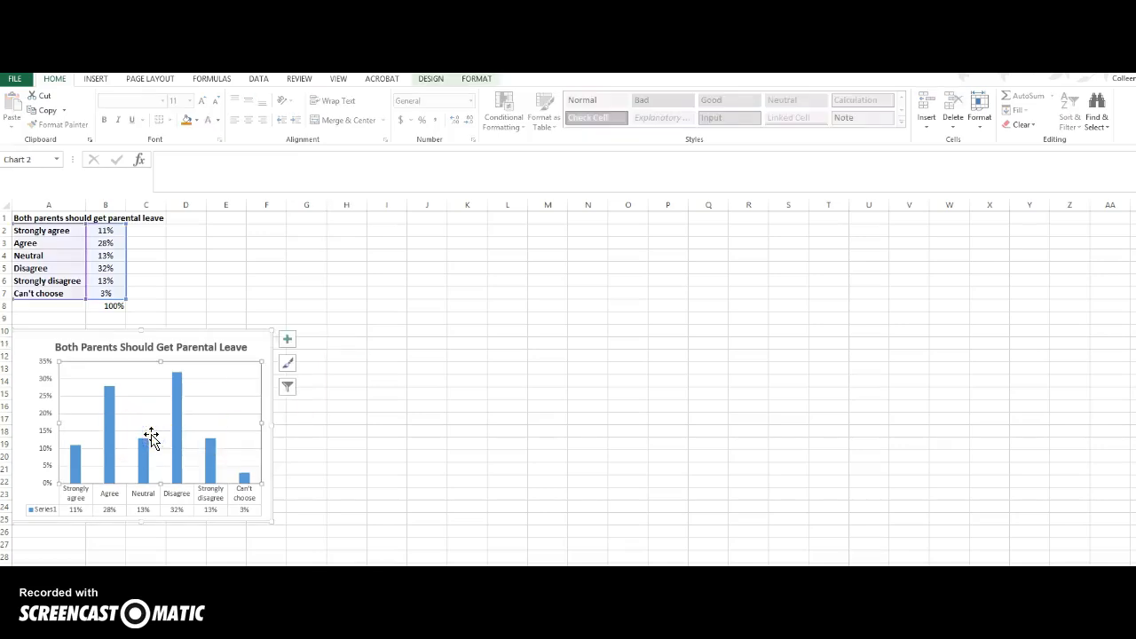
click(211, 337)
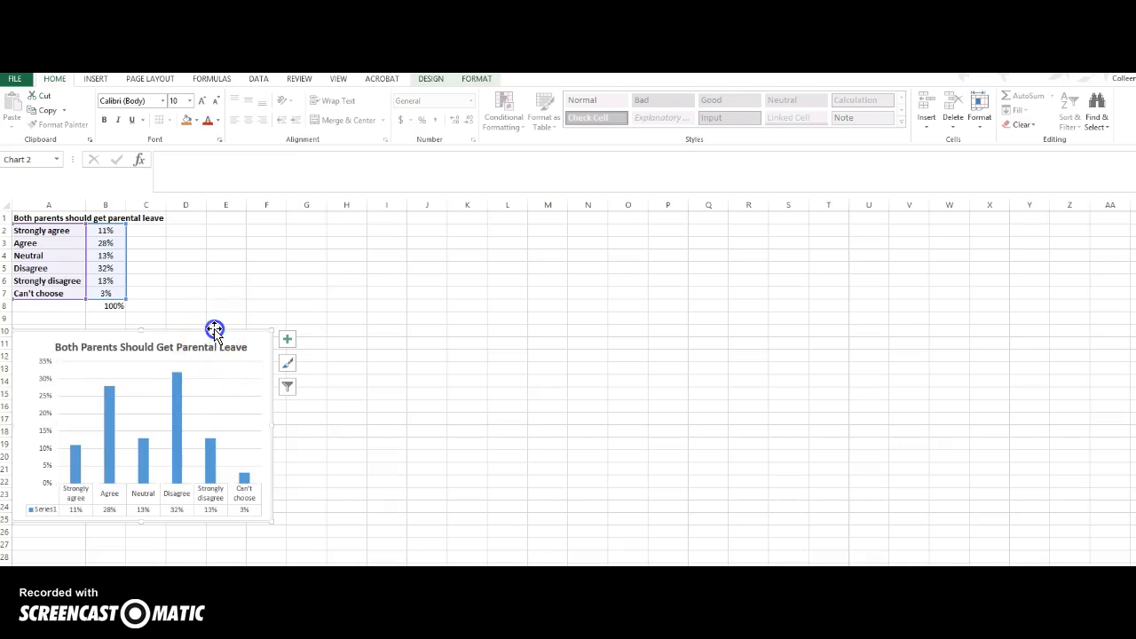
click(215, 331)
mouse_move(178, 398)
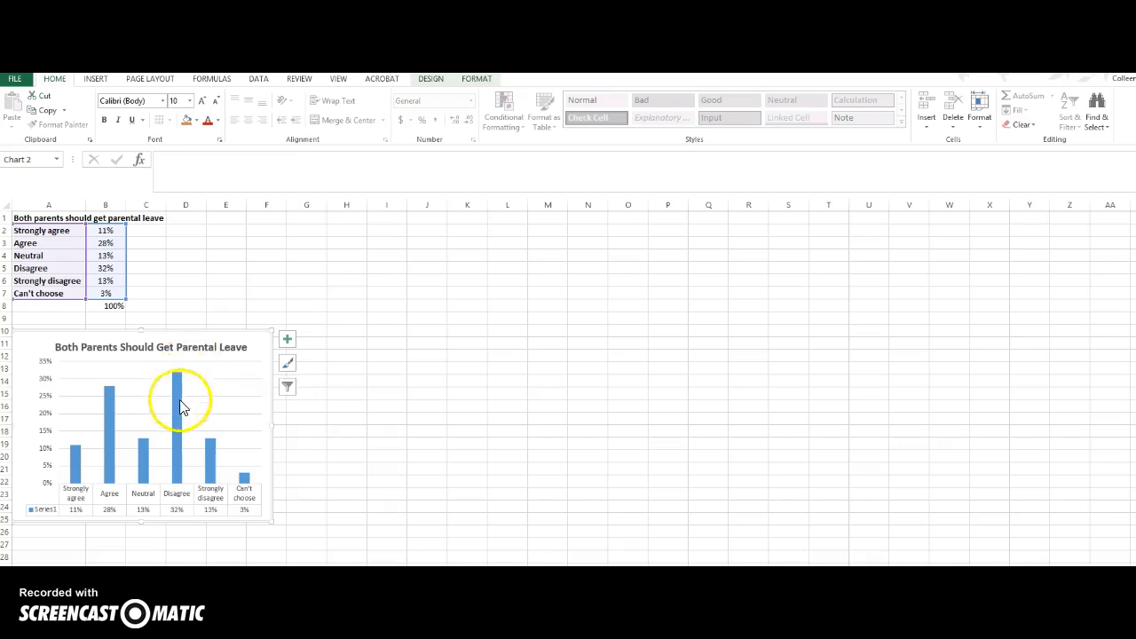
click(212, 366)
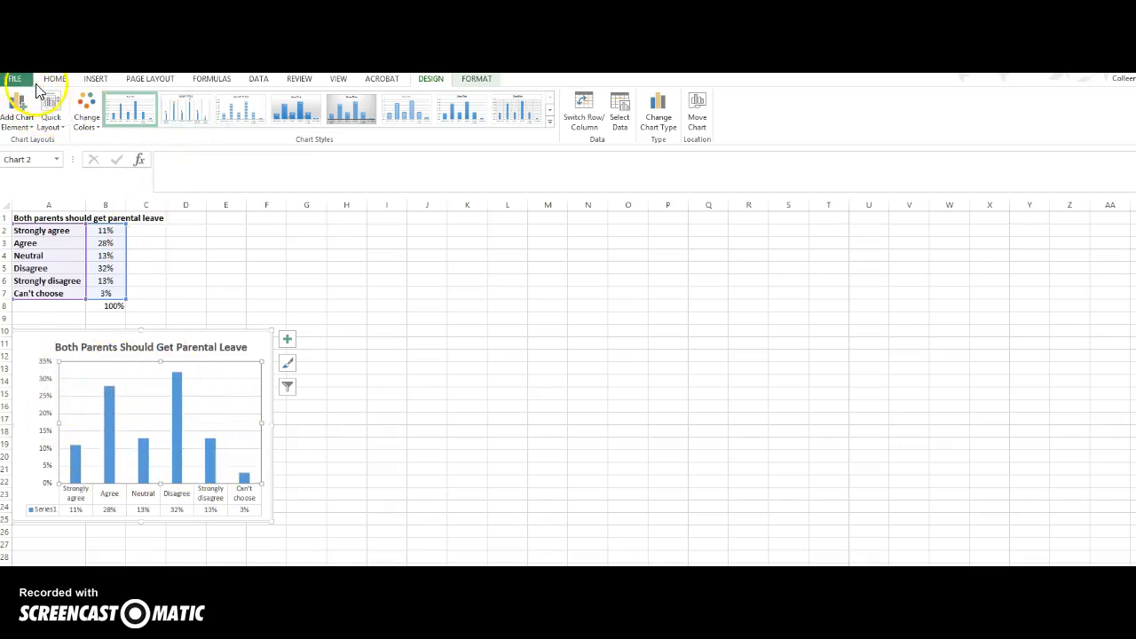
click(432, 81)
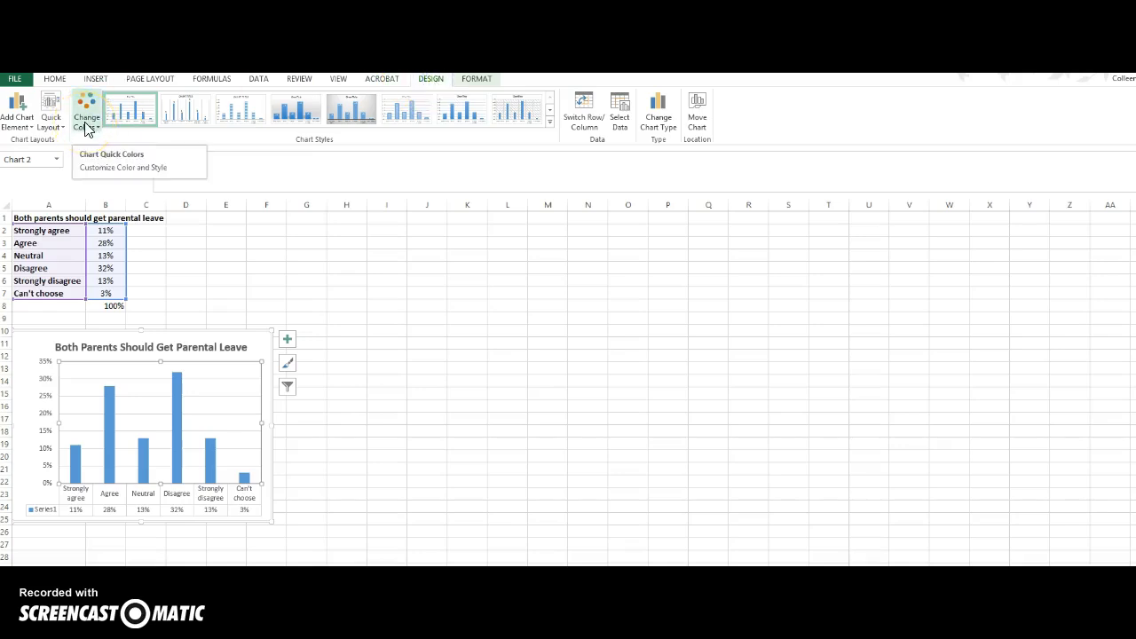
click(86, 128)
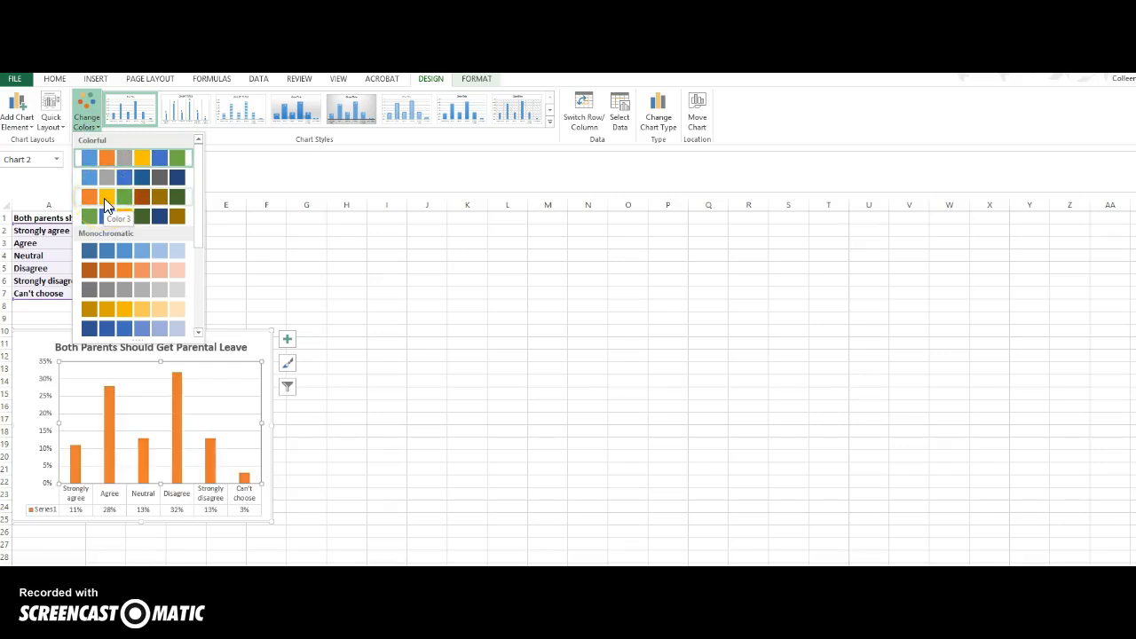
click(164, 197)
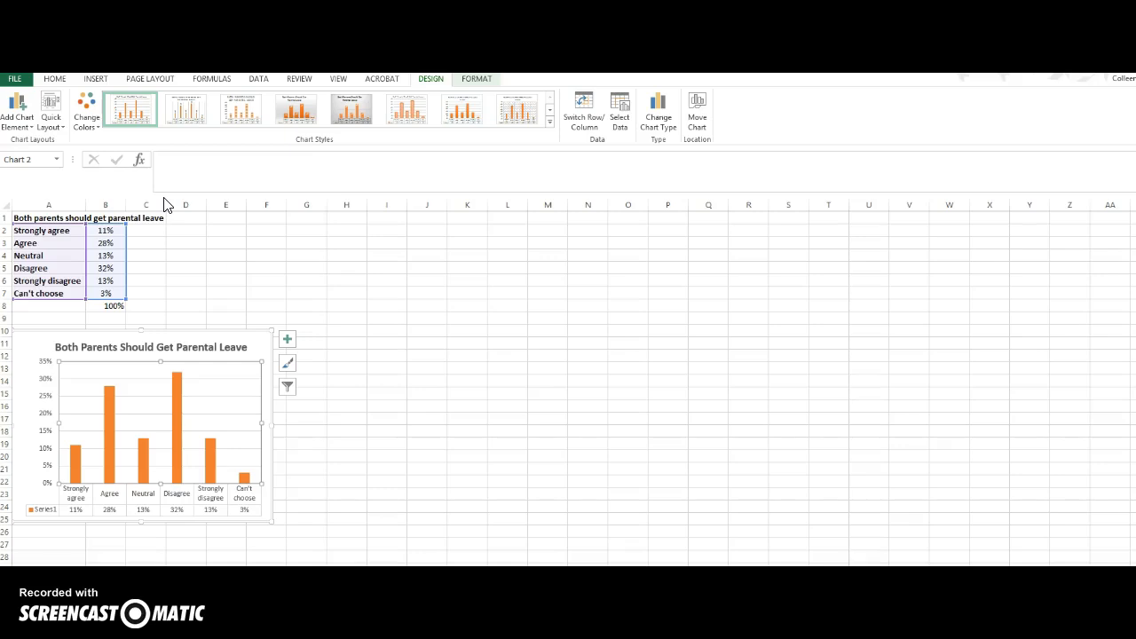
click(403, 409)
Step: Switch the chart's columns back to blue with the first Colorful palette
click(210, 461)
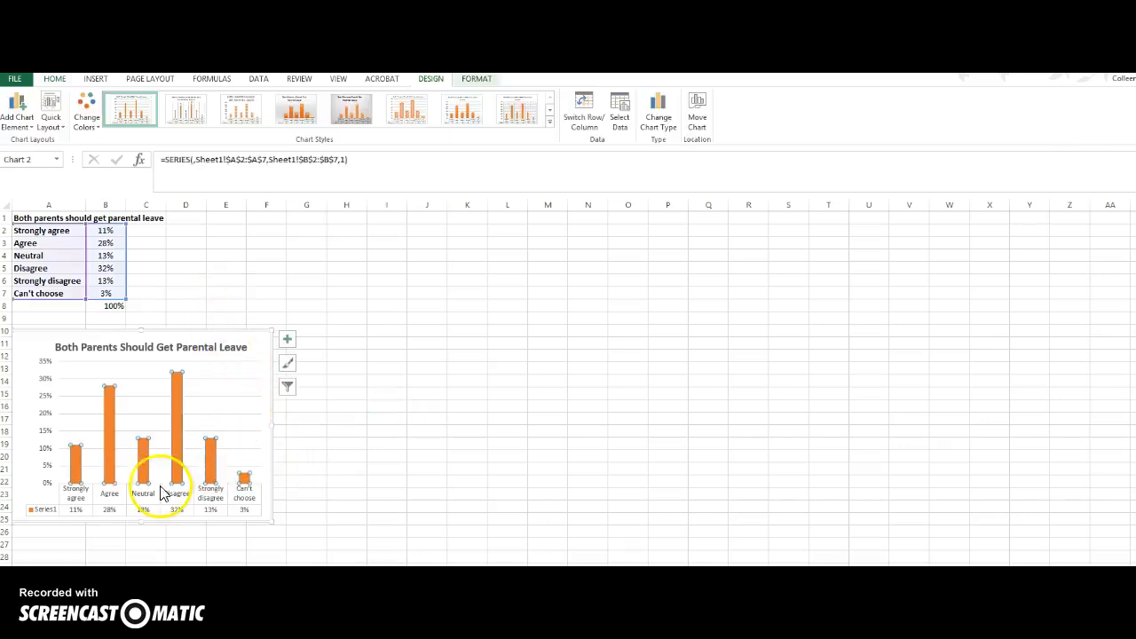
mouse_move(212, 455)
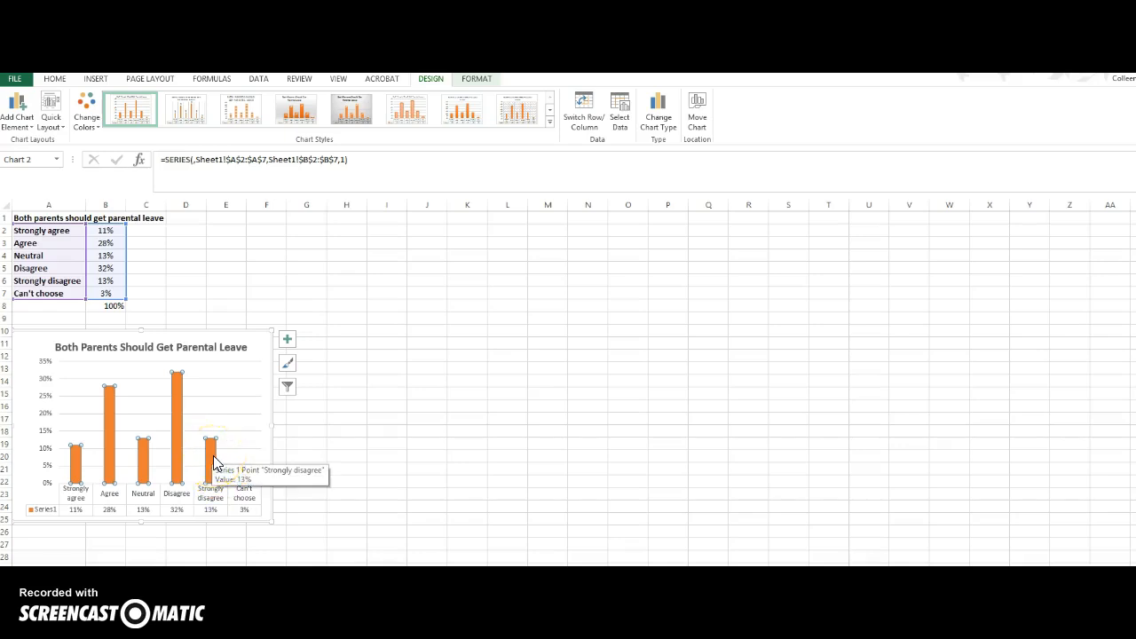
click(86, 108)
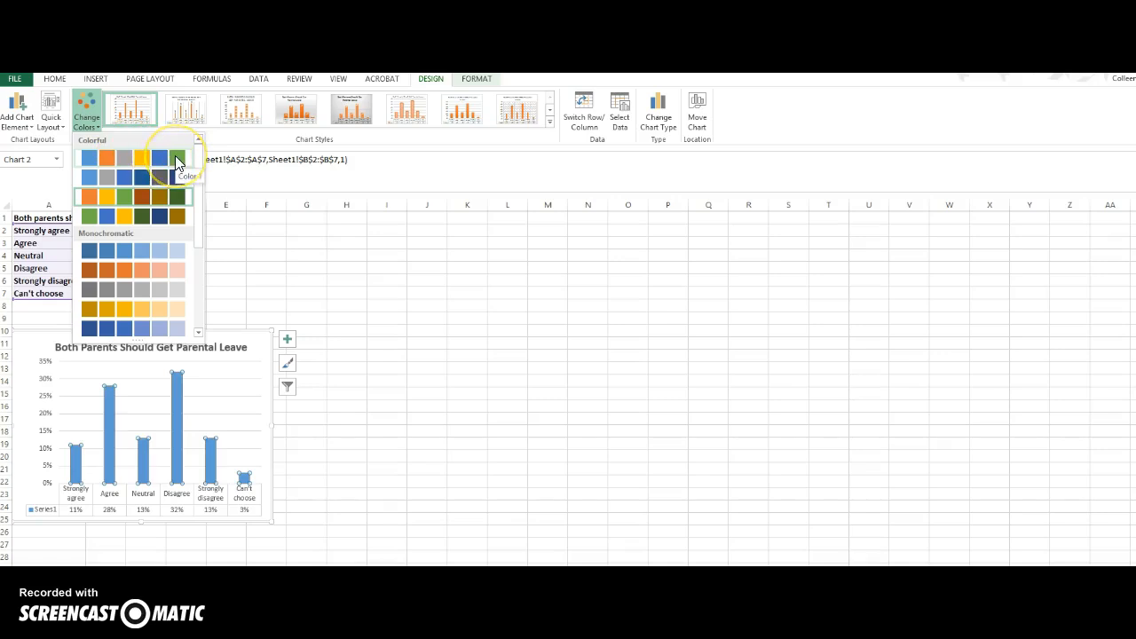
click(175, 156)
Step: Try to recolor only the Strongly disagree column using the first Colorful palette in the chart color choices
click(208, 447)
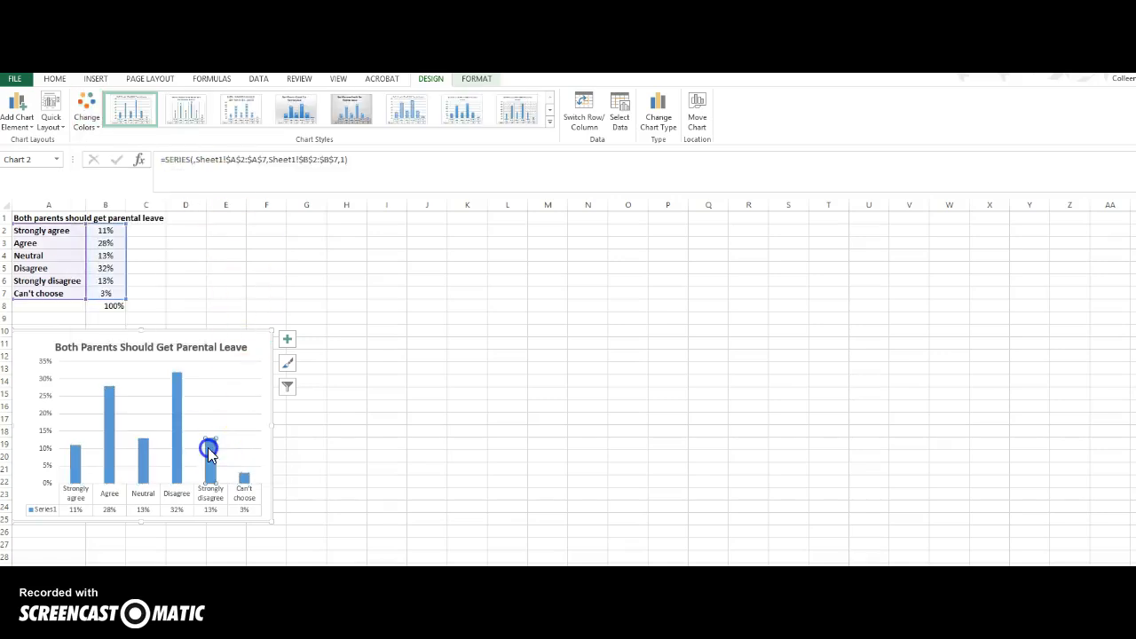
click(286, 363)
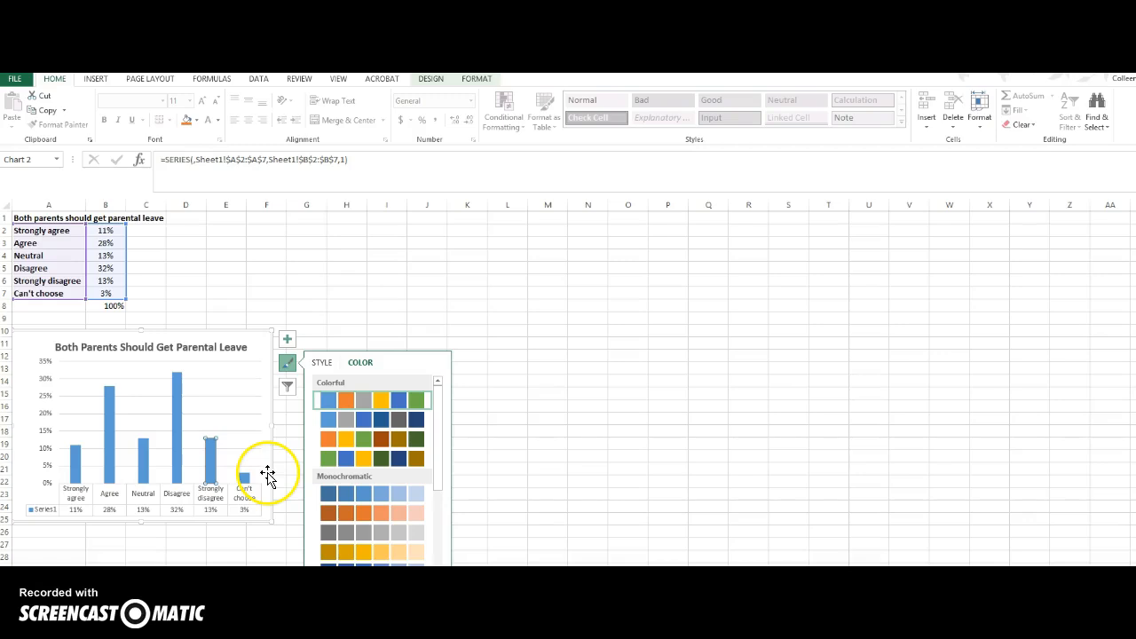
click(288, 363)
click(288, 363)
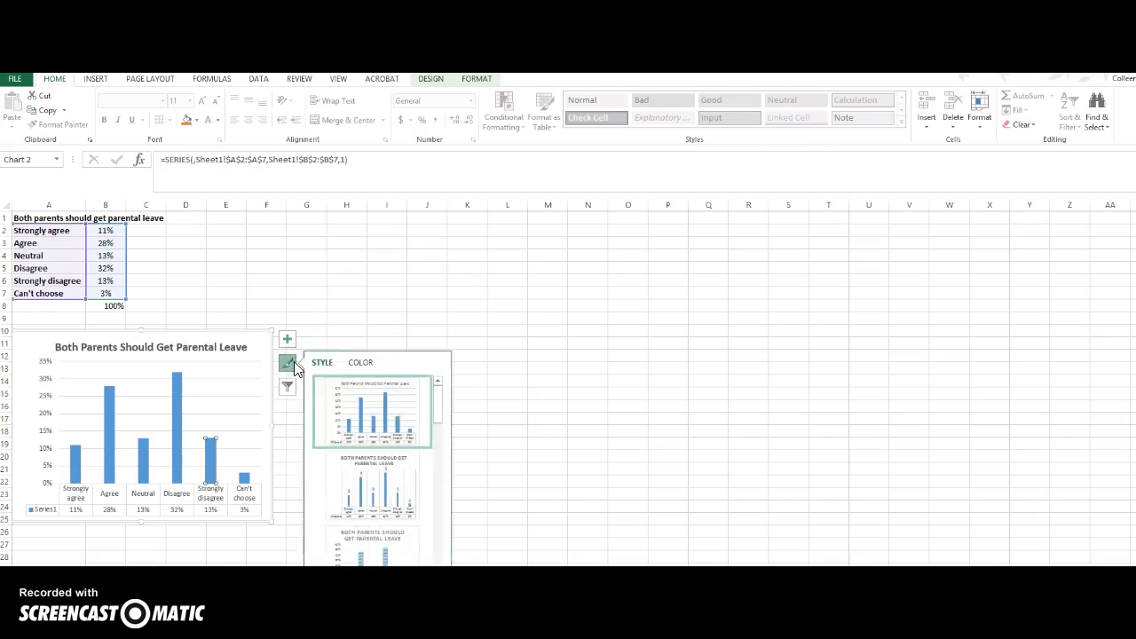
click(324, 365)
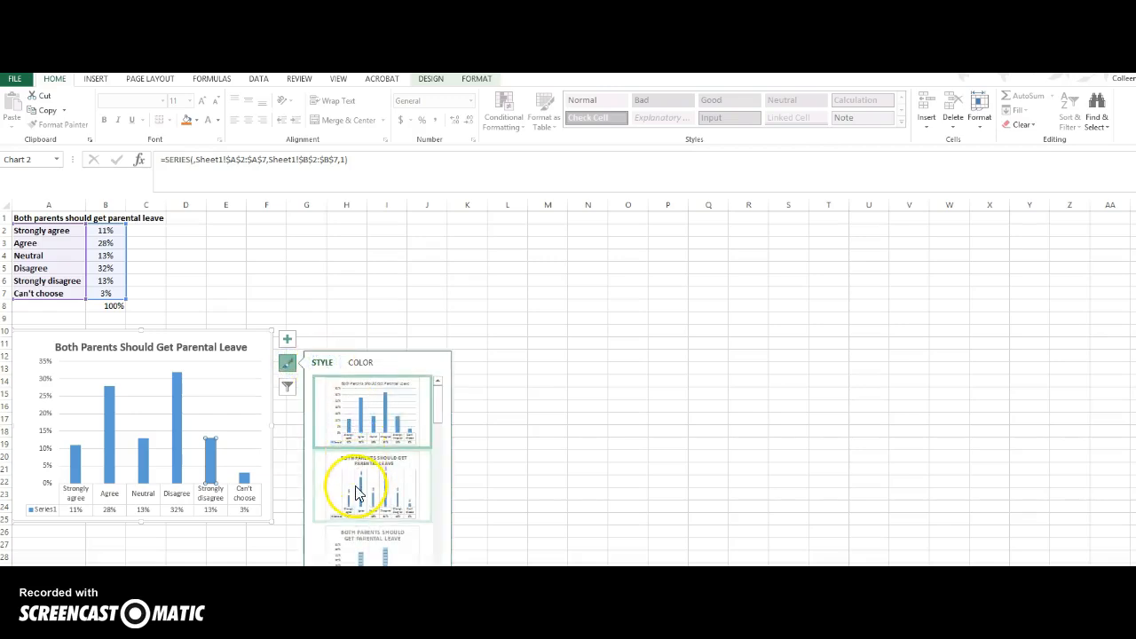
click(361, 363)
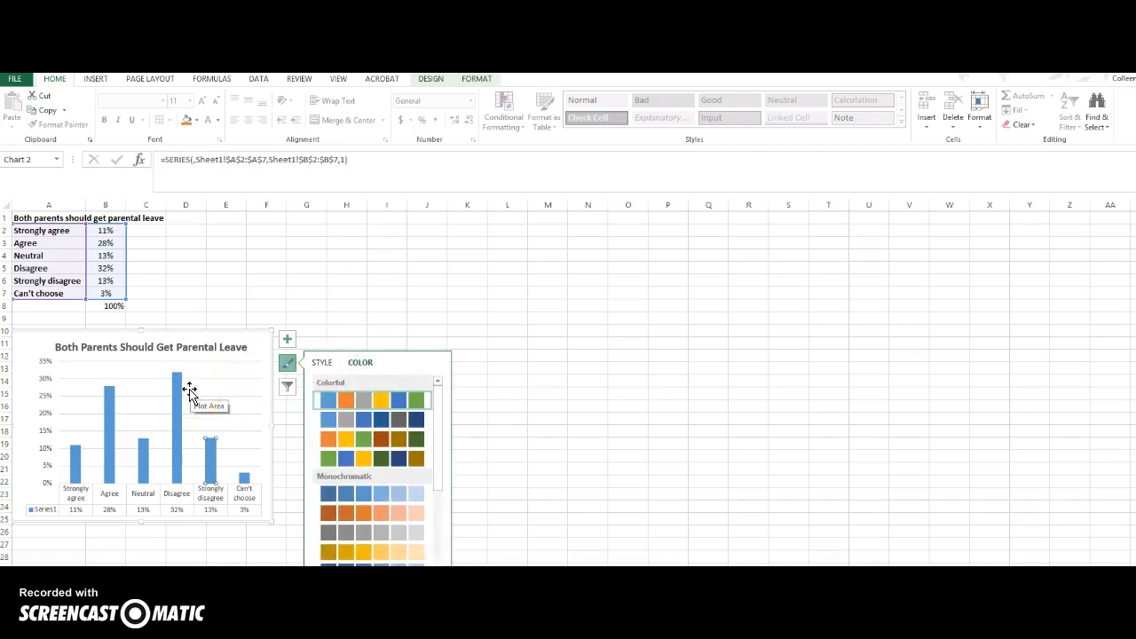
click(345, 401)
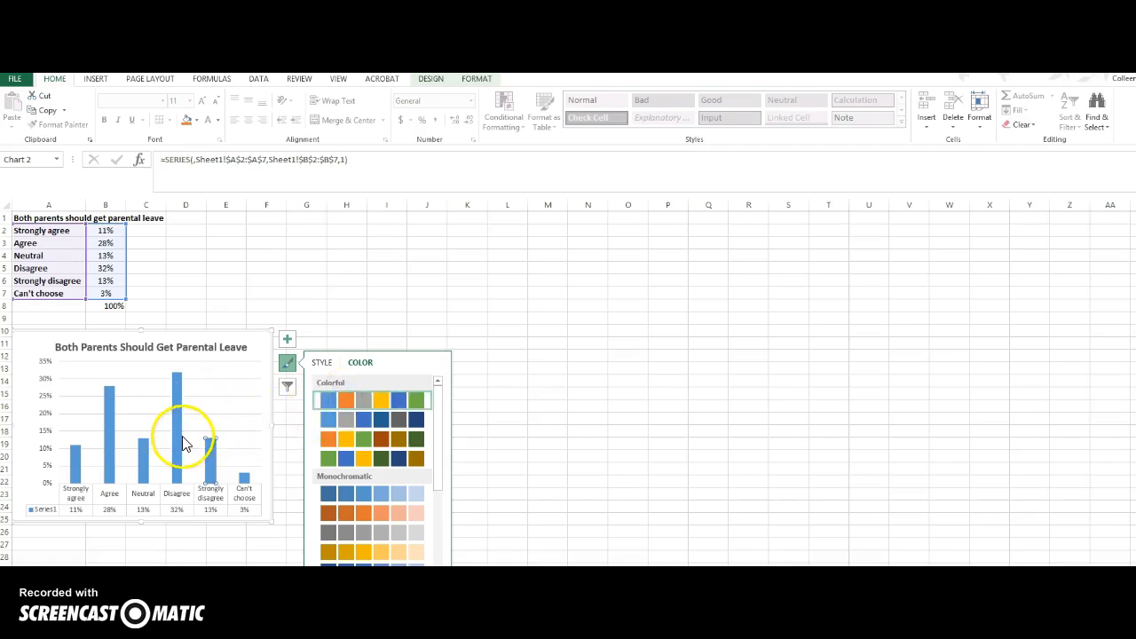
Step: Recolor the chart's columns orange by applying the third Colorful palette from the chart color choices
click(92, 378)
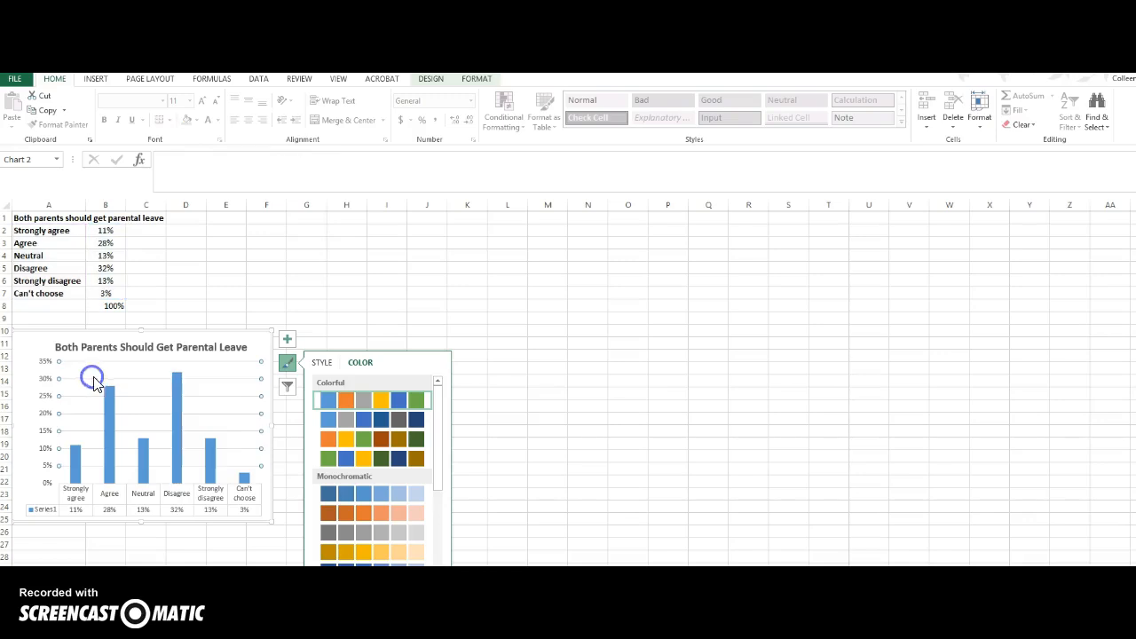
click(177, 374)
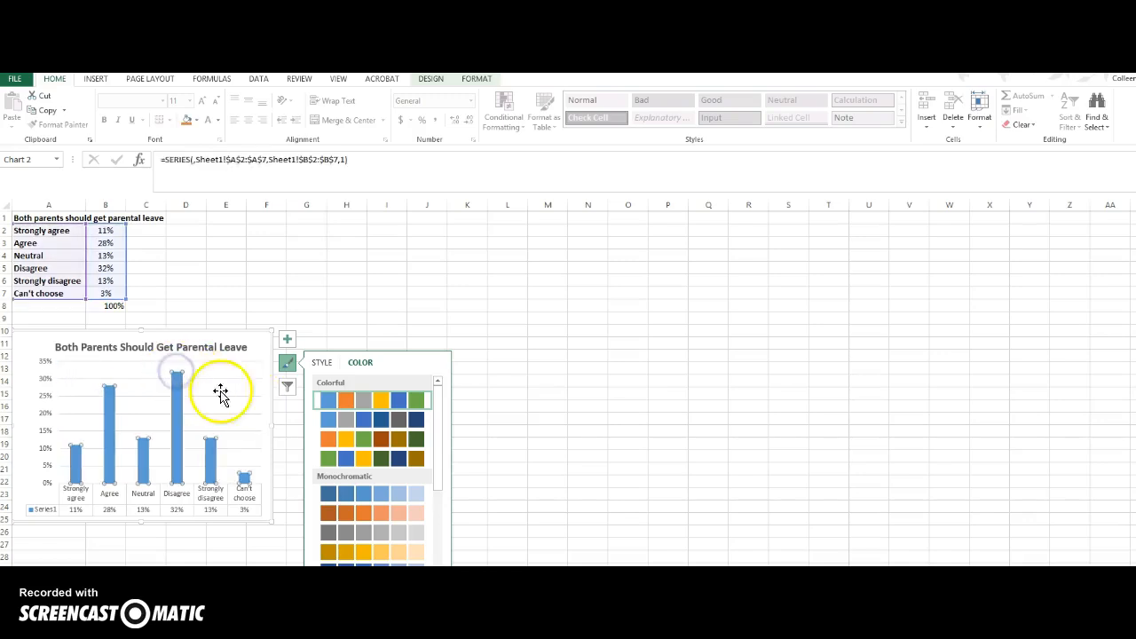
click(351, 401)
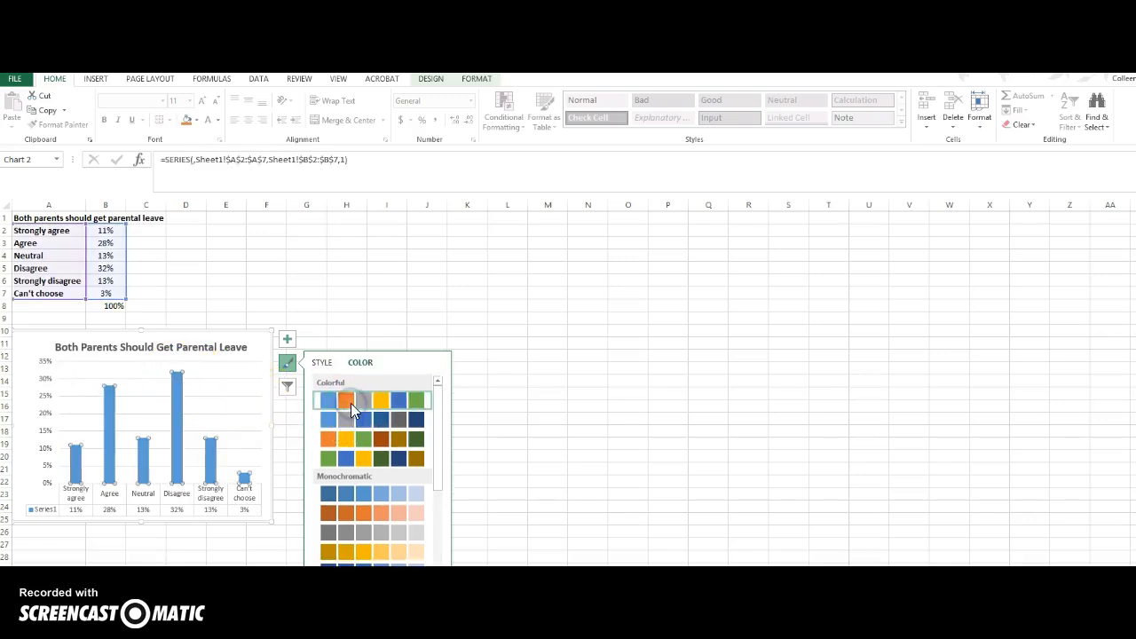
click(348, 401)
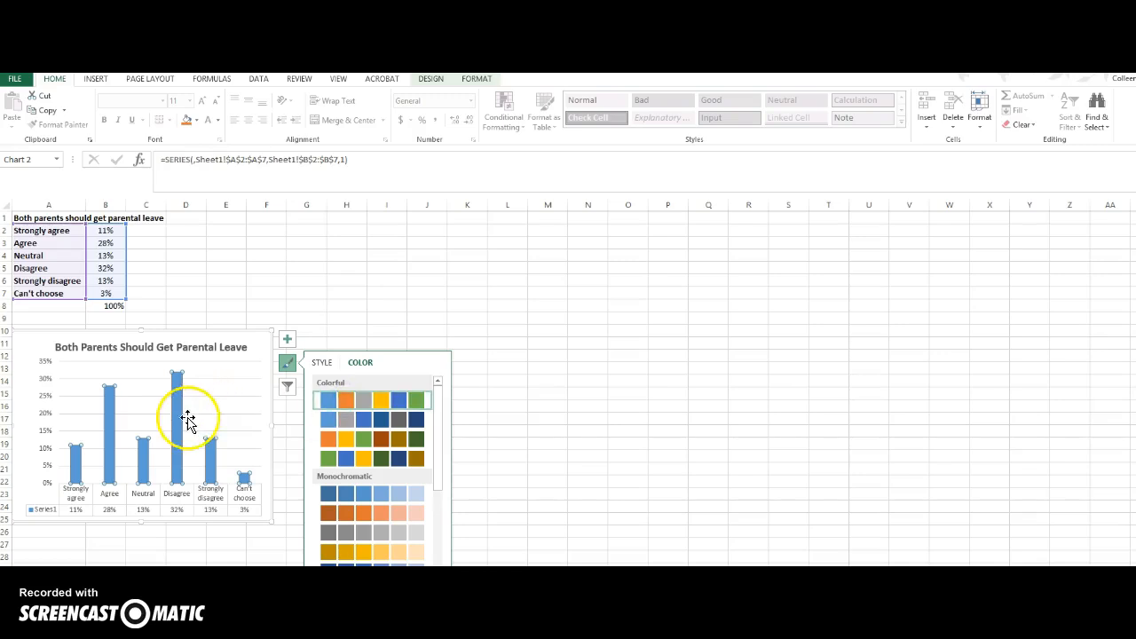
click(177, 418)
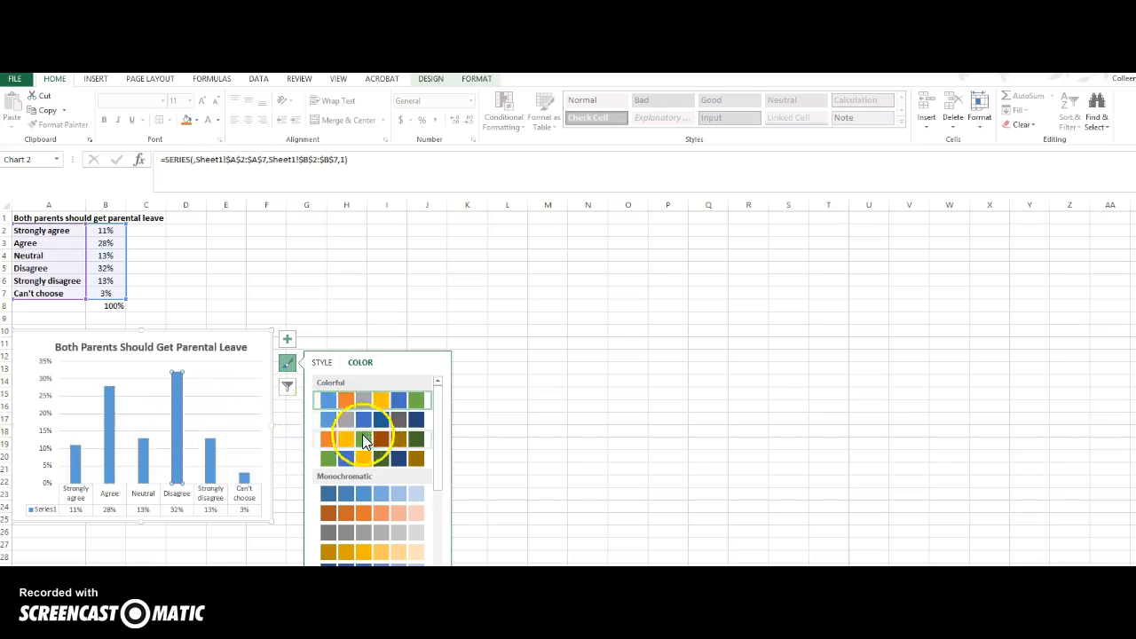
click(326, 441)
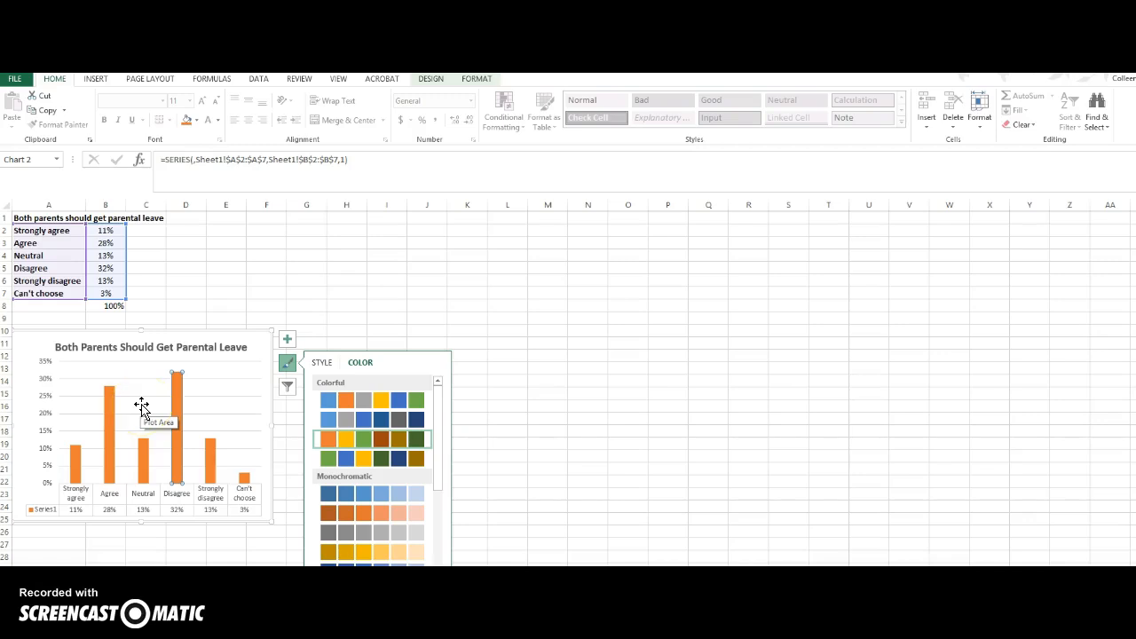
Step: Fill only the Strongly disagree column with a dark green theme color
click(211, 455)
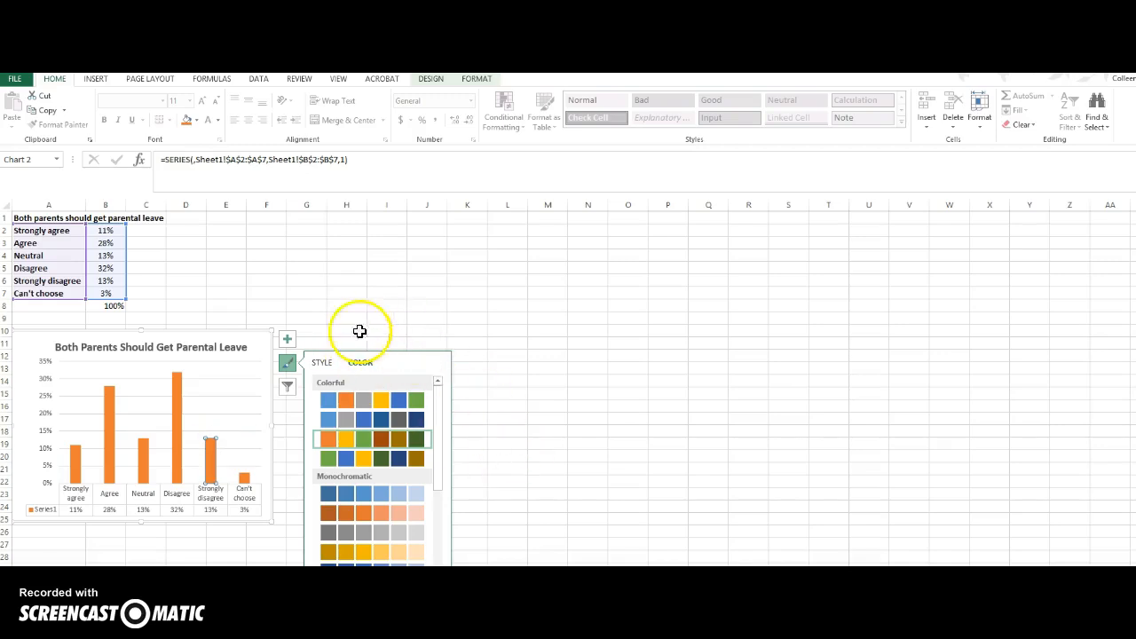
click(197, 123)
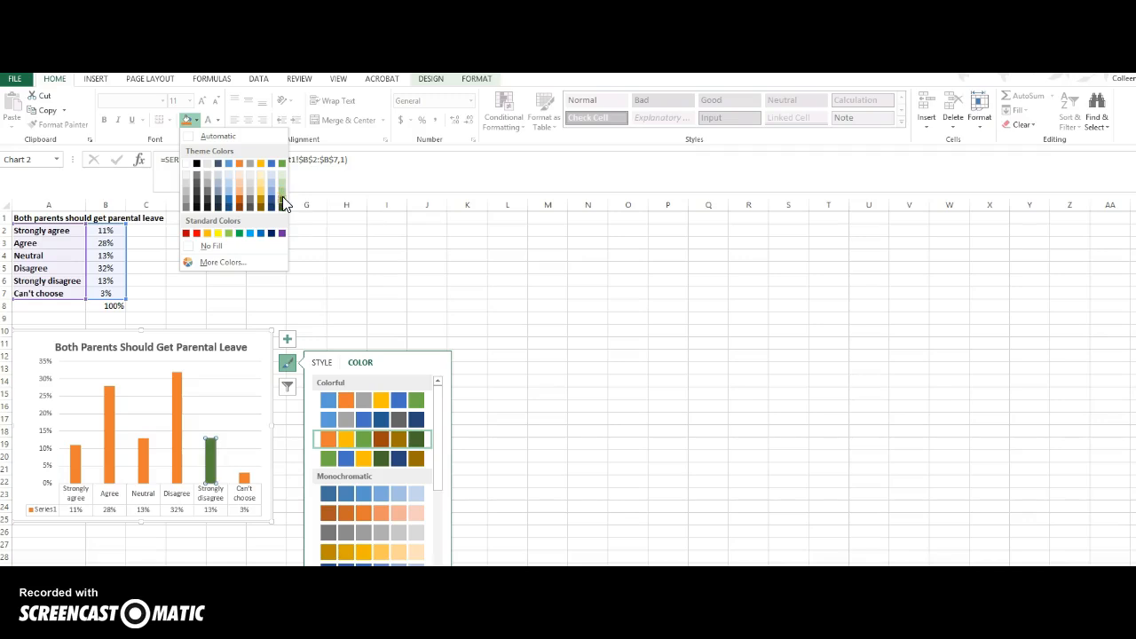
click(282, 196)
click(340, 293)
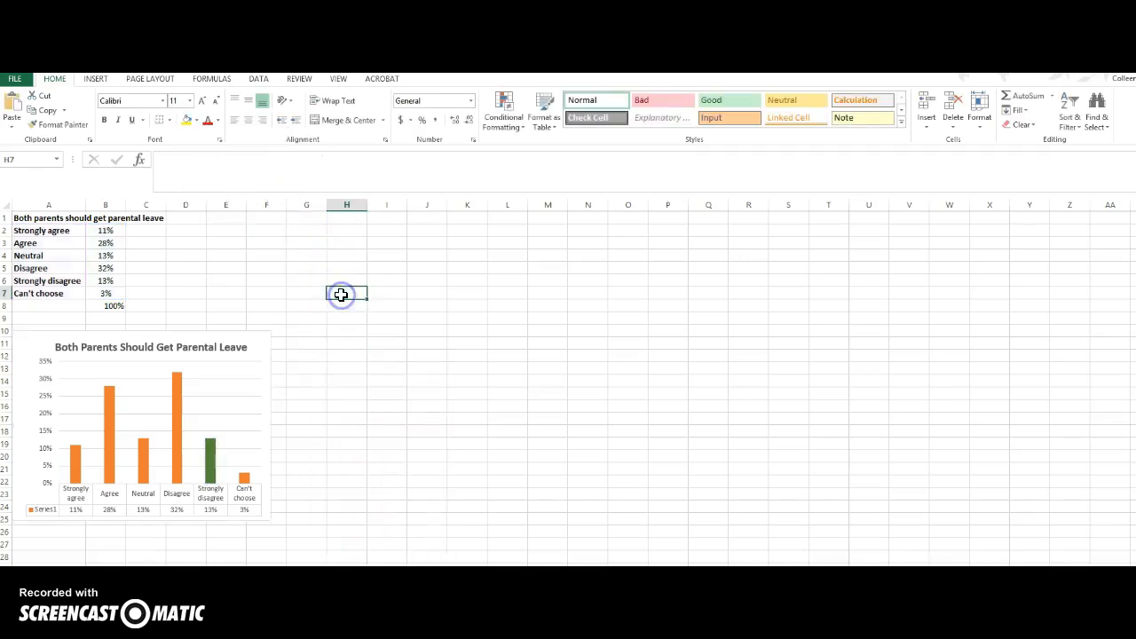